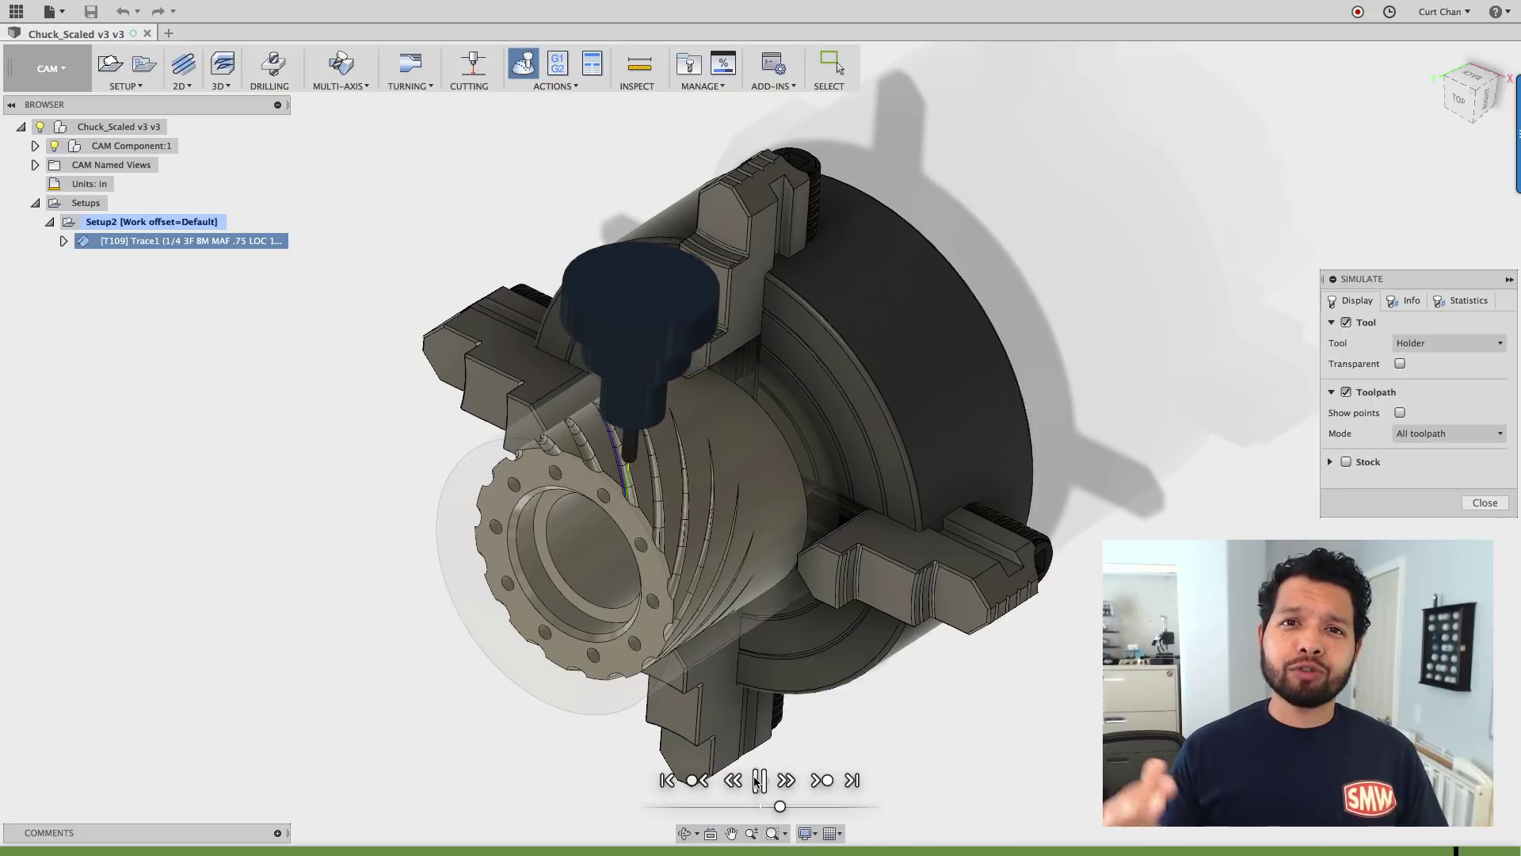
# Pause, resume, then pause again the Trace1 simulation on the chuck part.
pyautogui.click(758, 780)
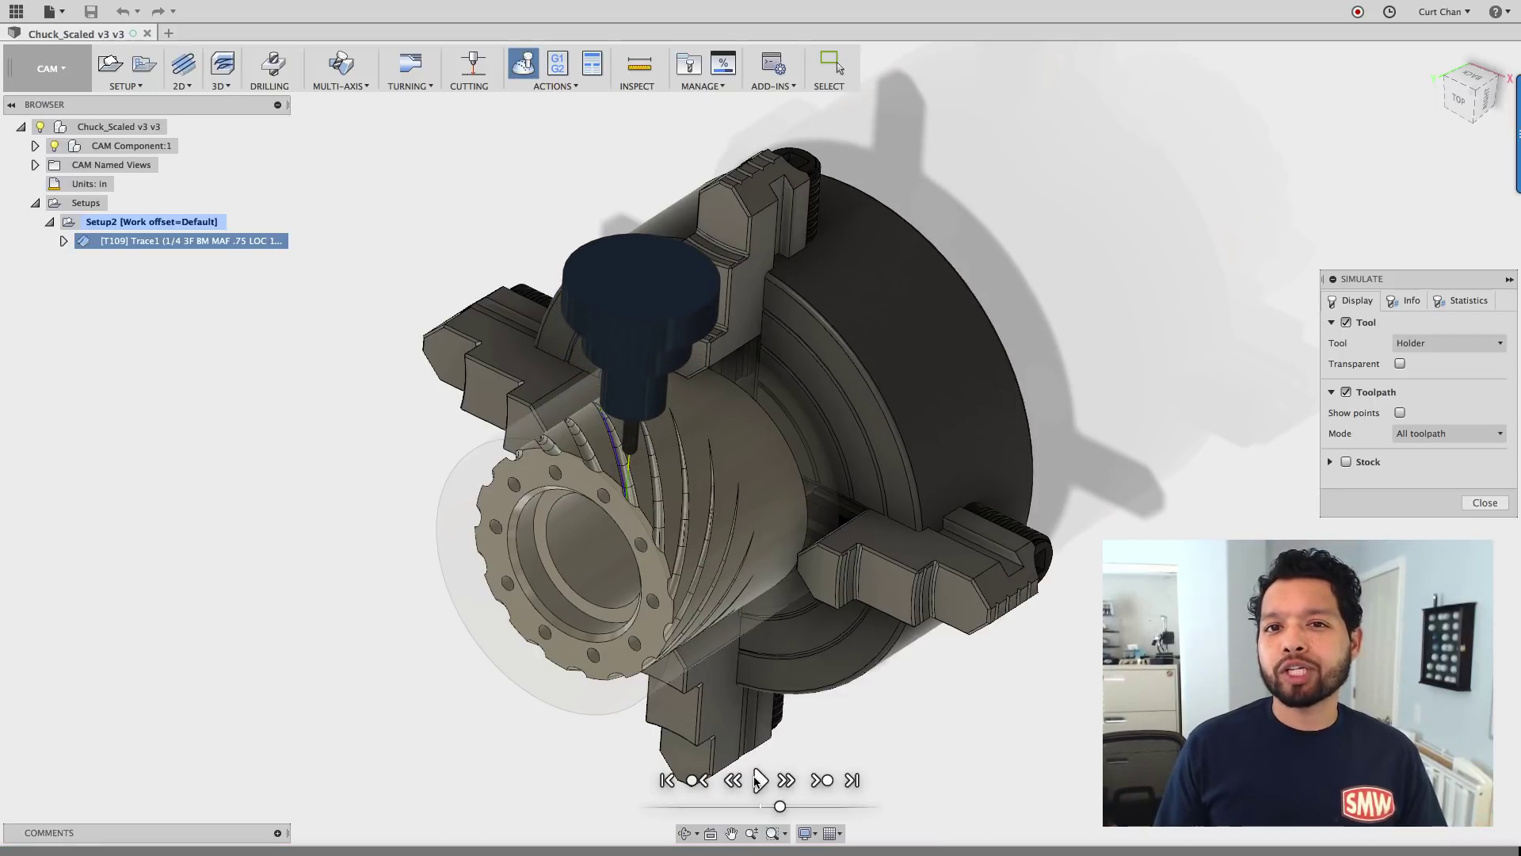
pyautogui.click(758, 781)
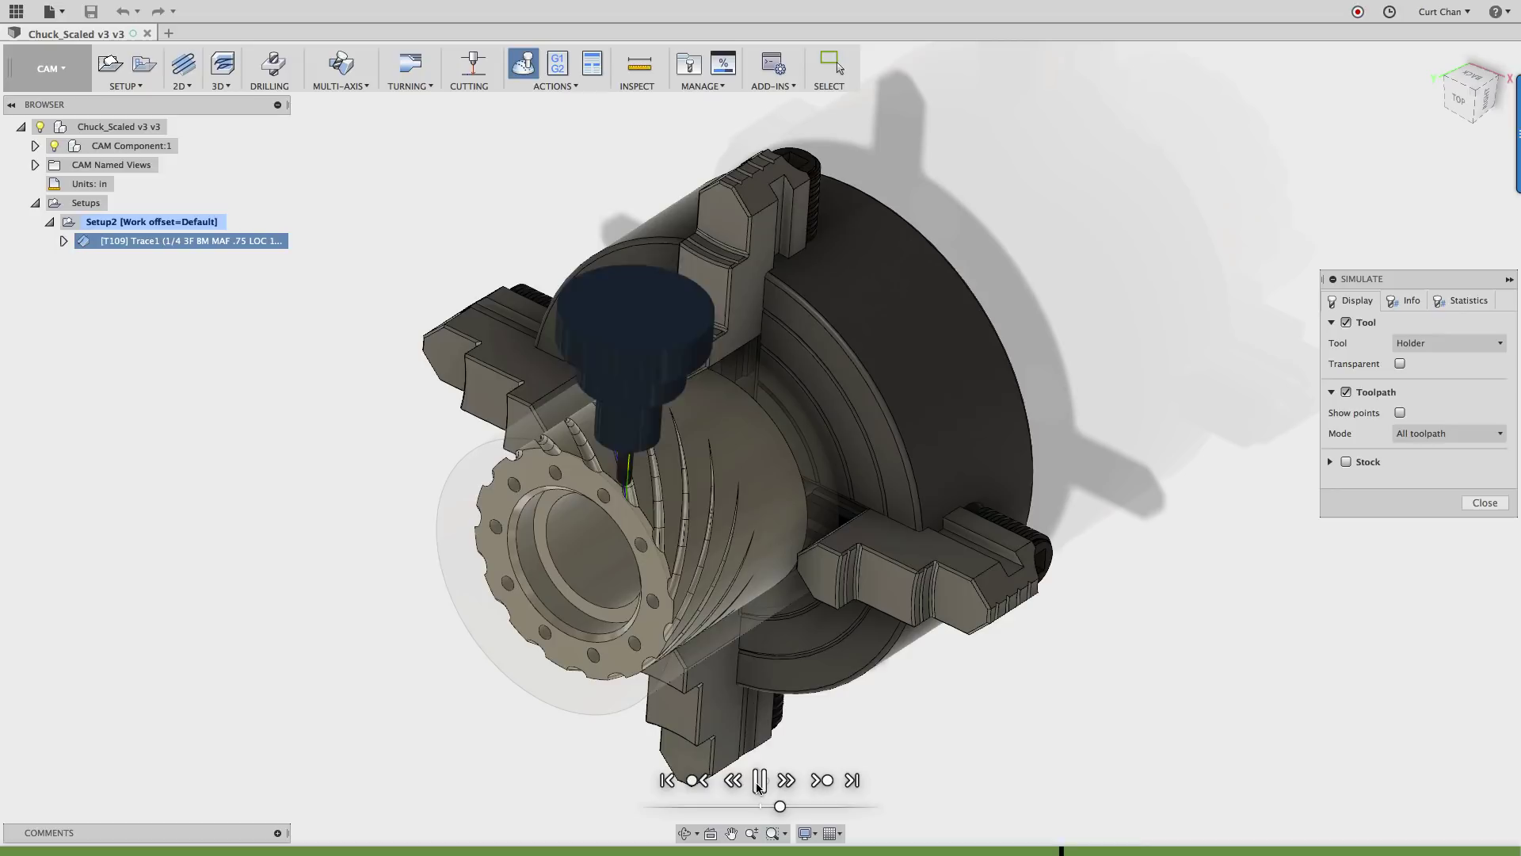
pyautogui.click(758, 781)
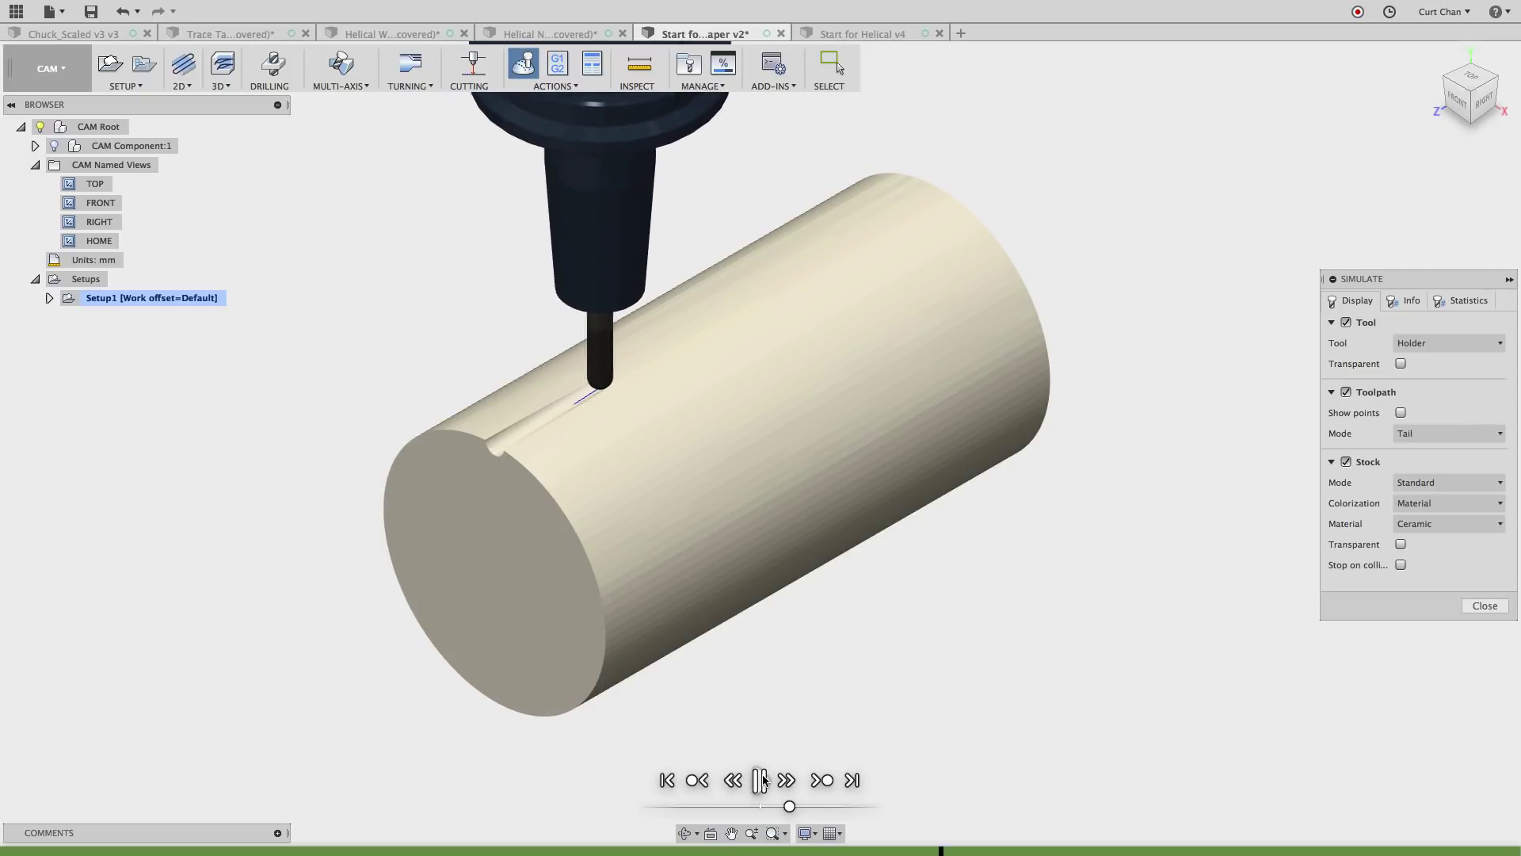
# Pause the cylinder's toolpath simulation.
pyautogui.click(760, 780)
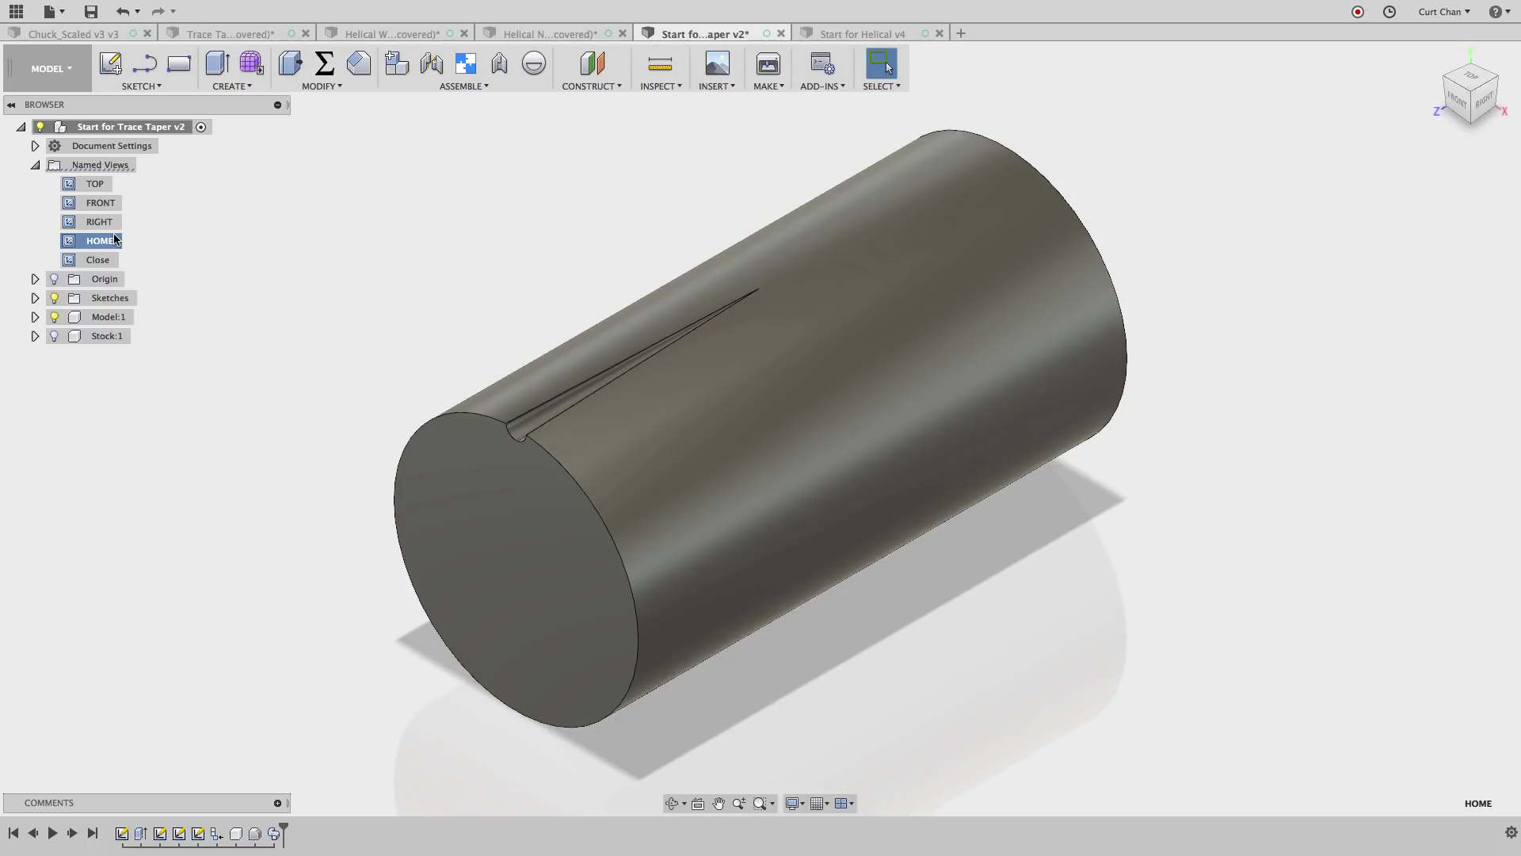
# Open the Sweep1 groove feature from the timeline for editing.
pyautogui.rightClick(274, 834)
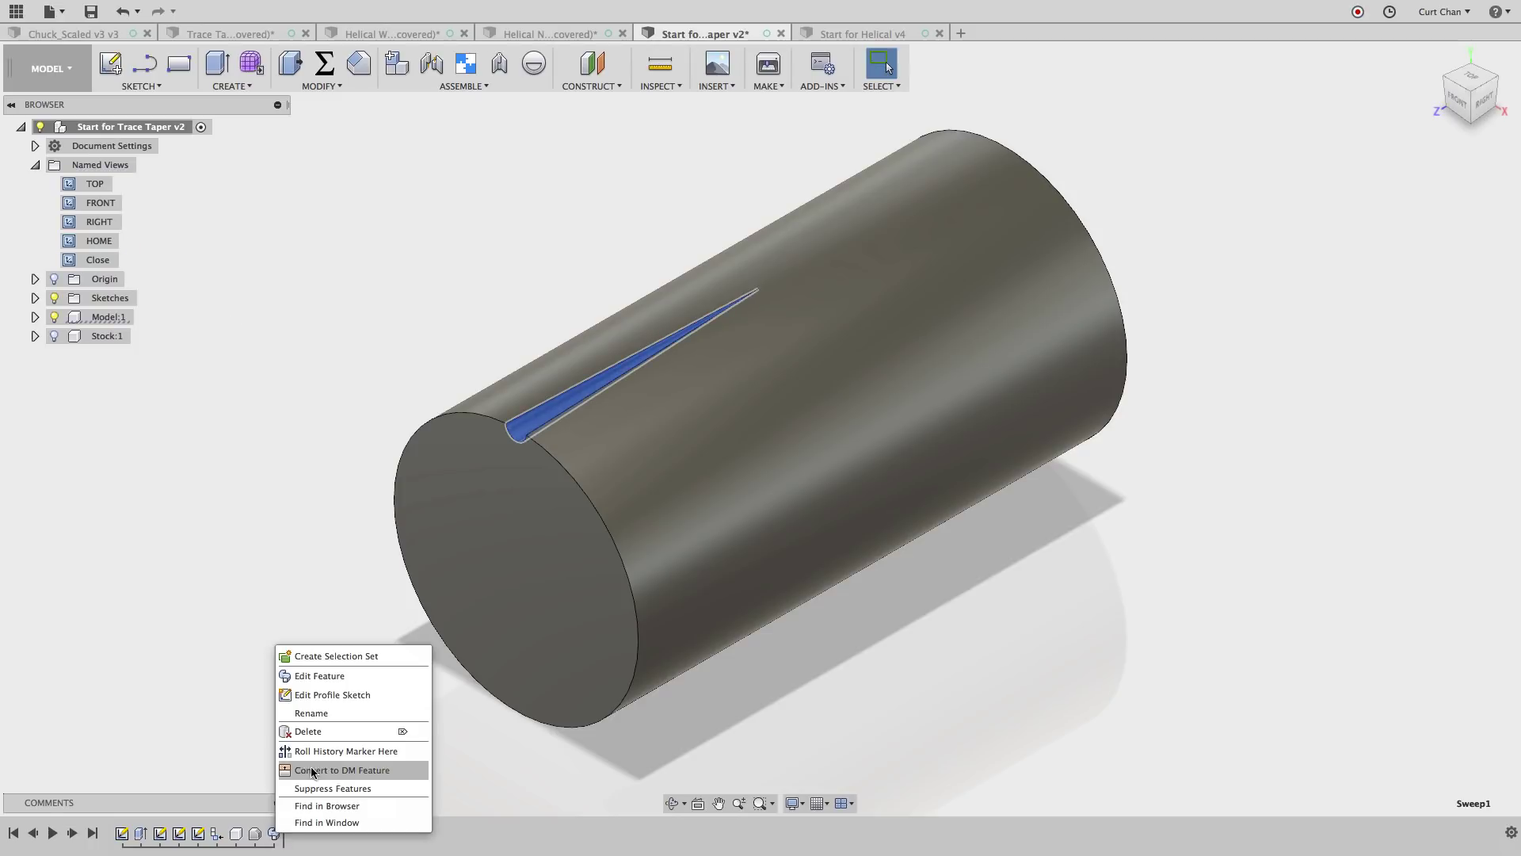
pyautogui.click(324, 676)
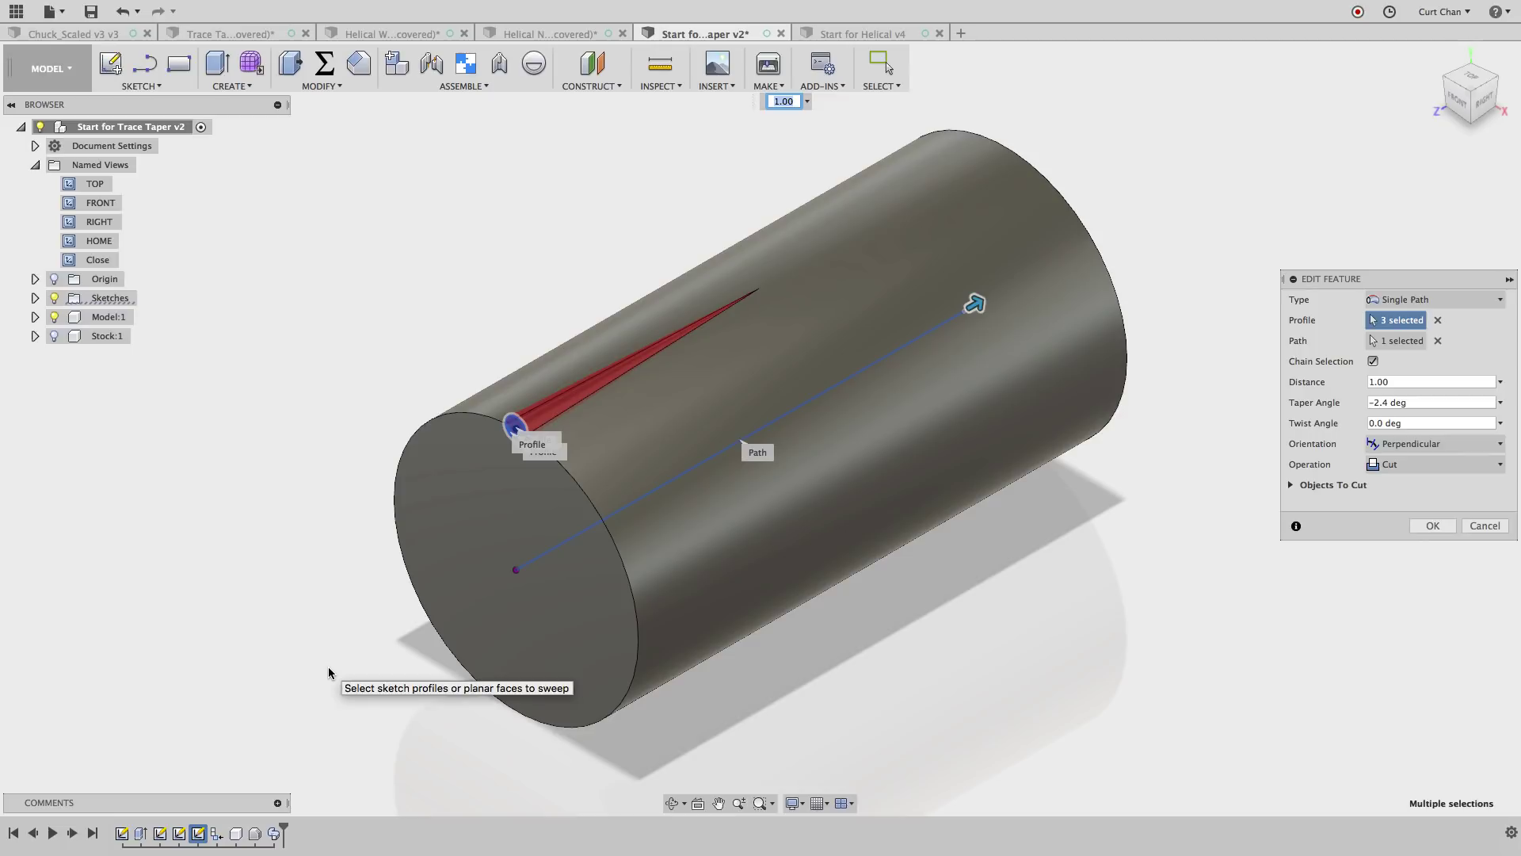
pyautogui.scroll(-1, 478, 315)
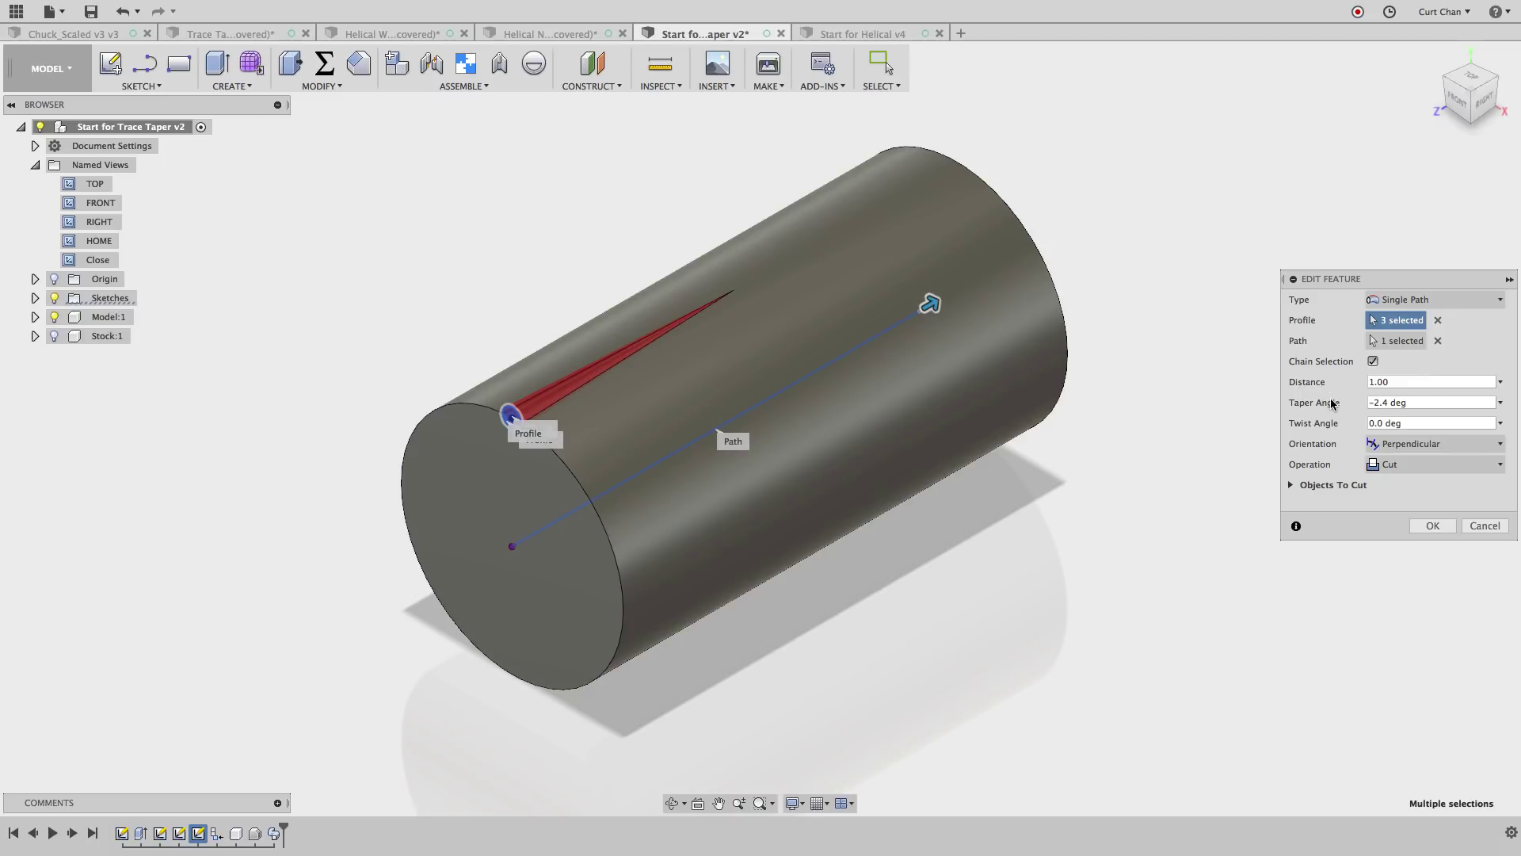
# Try taper 2.4° and twist 120°, then settle on taper -2.4° and twist 0°.
pyautogui.click(1374, 403)
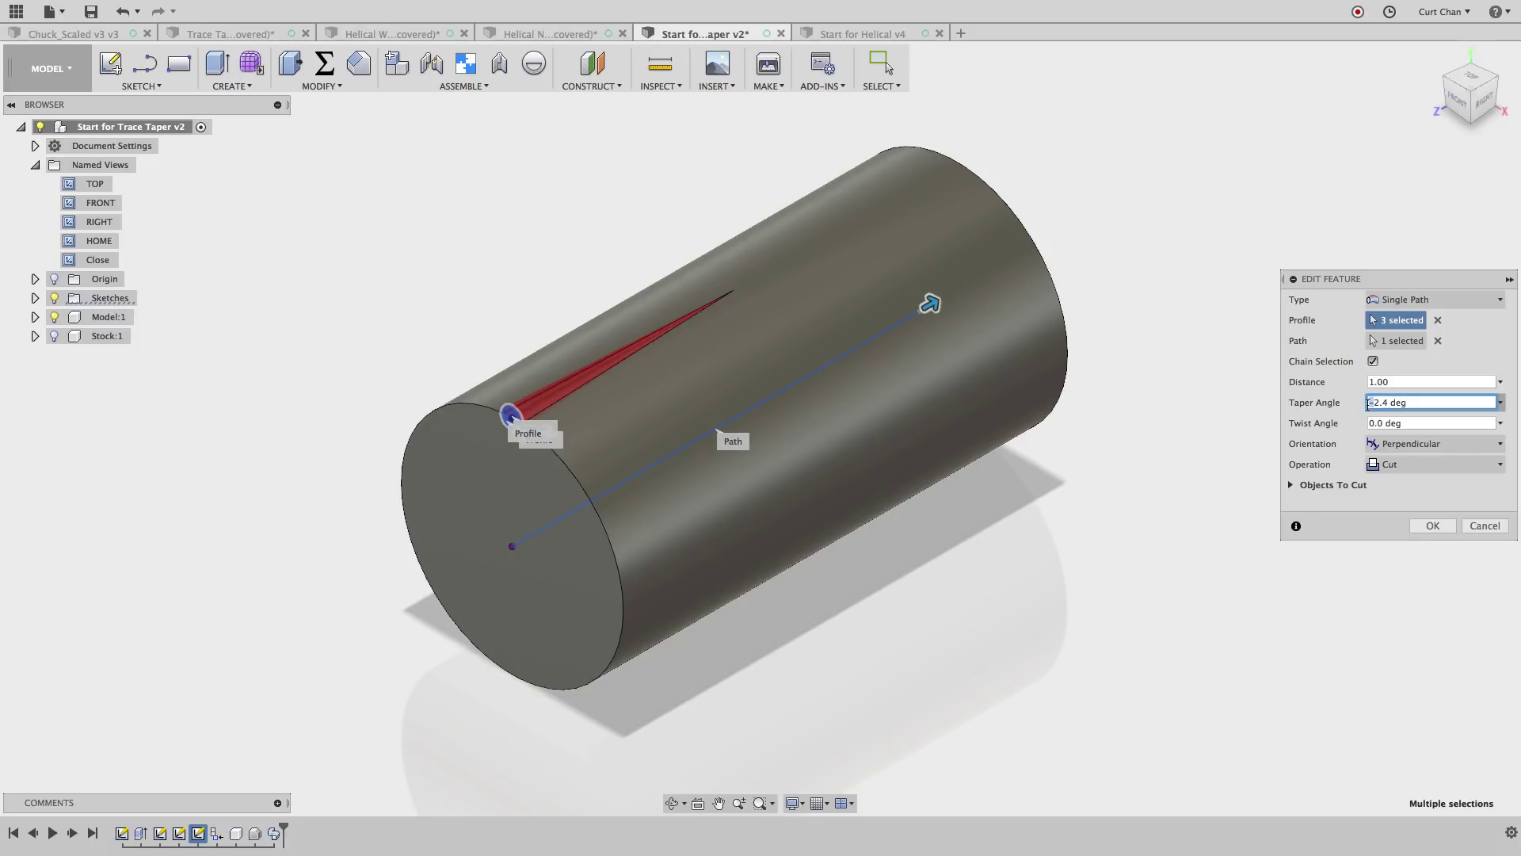
pyautogui.press('BackSpace')
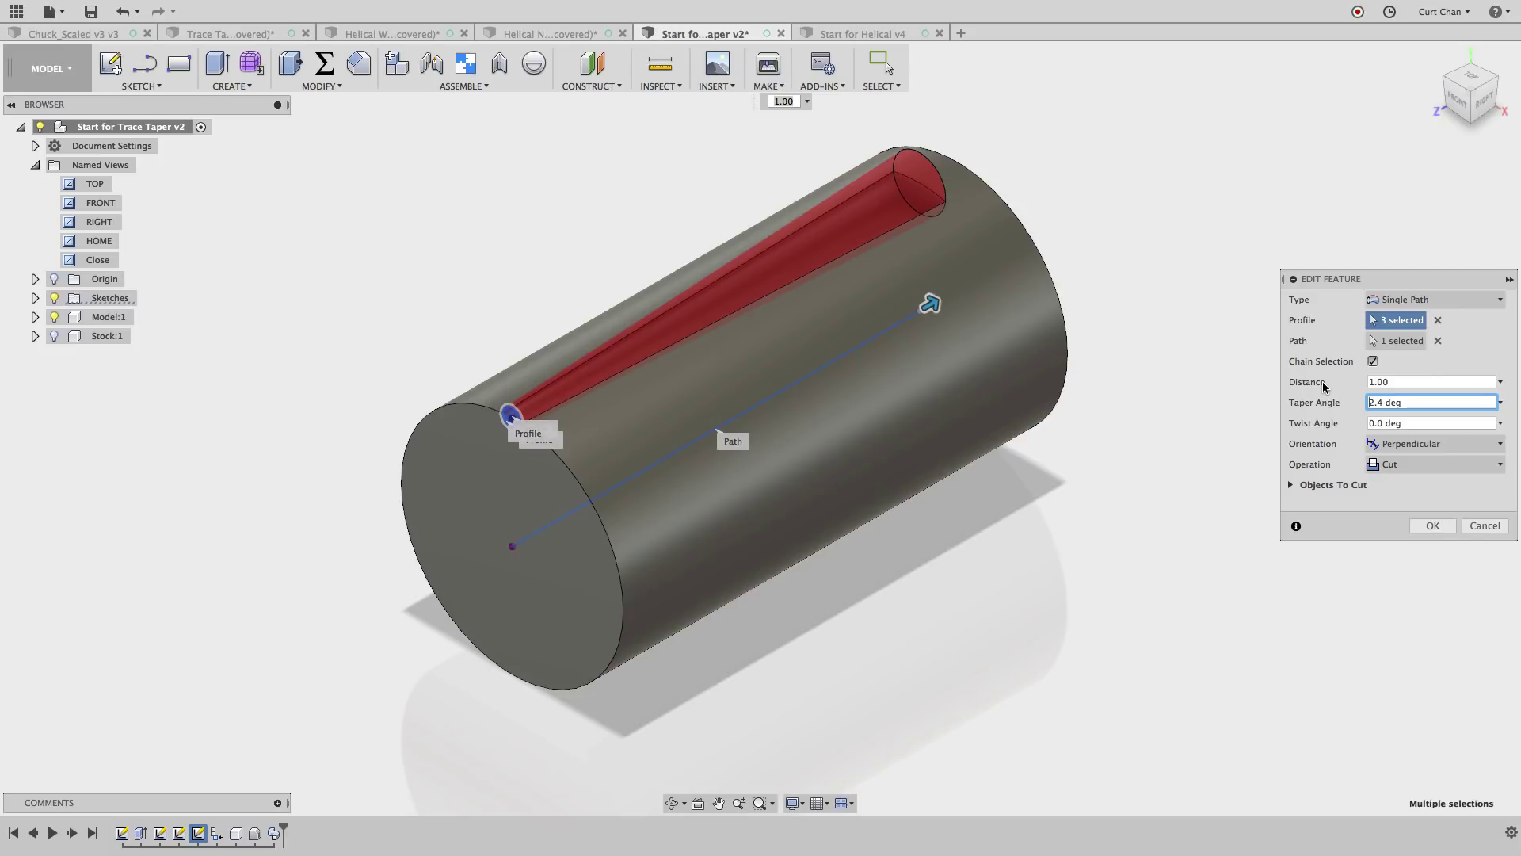
pyautogui.write('-')
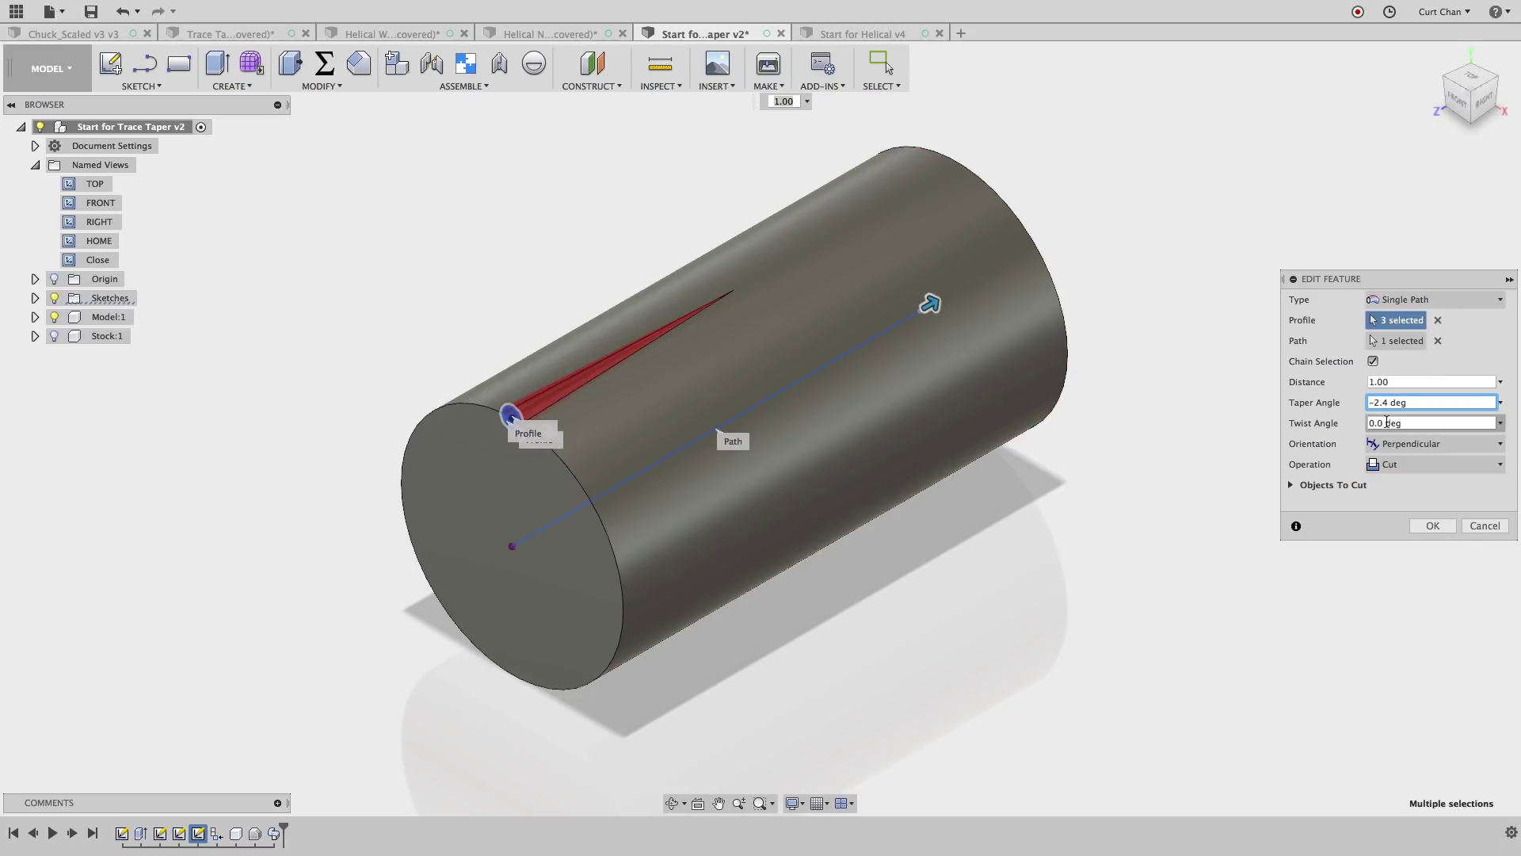
pyautogui.click(1386, 423)
pyautogui.write('120')
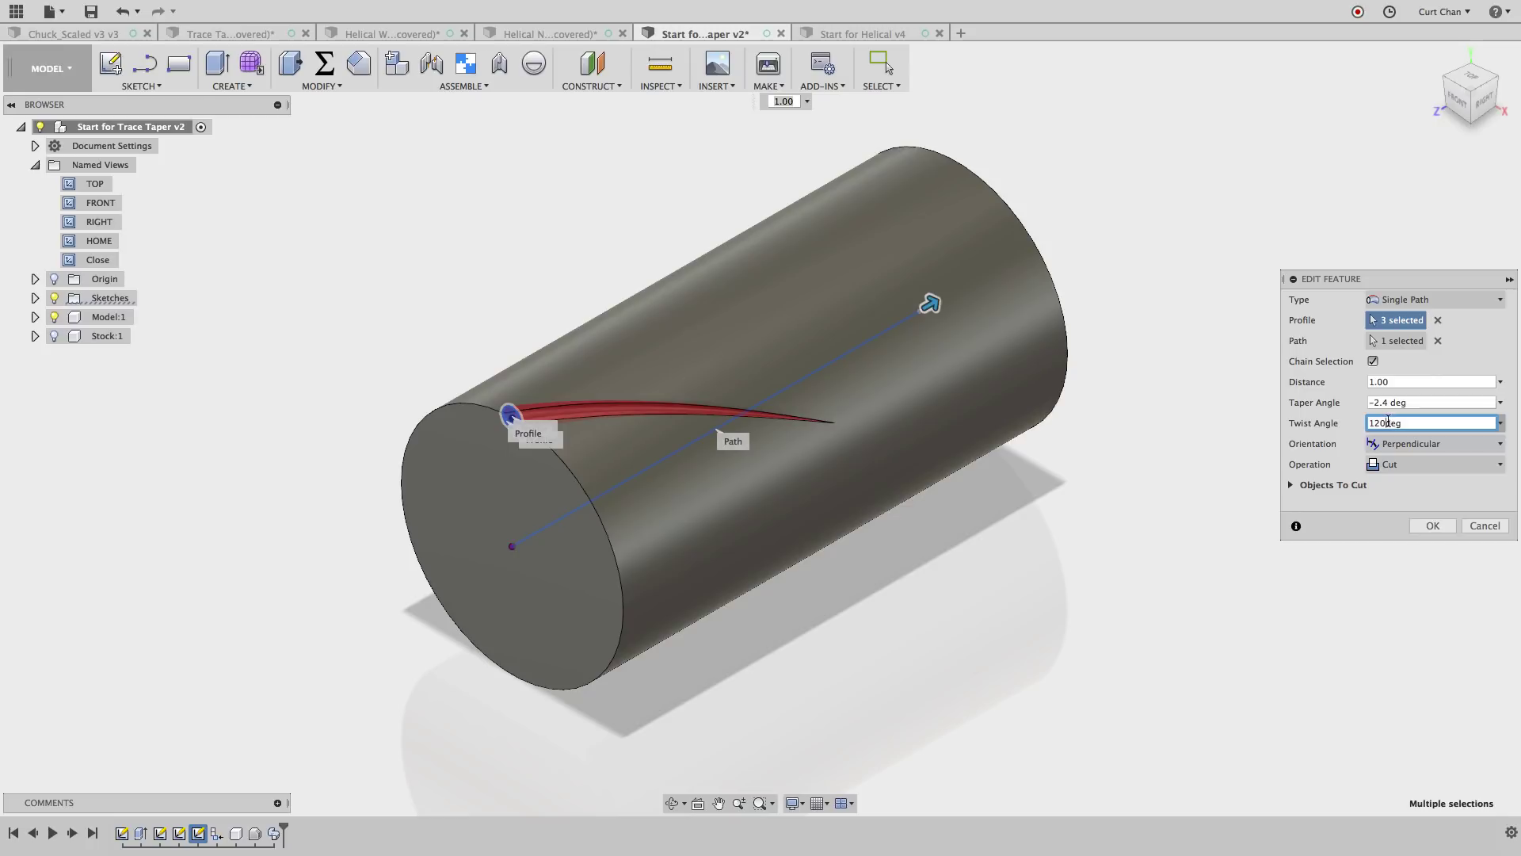
pyautogui.doubleClick(1369, 422)
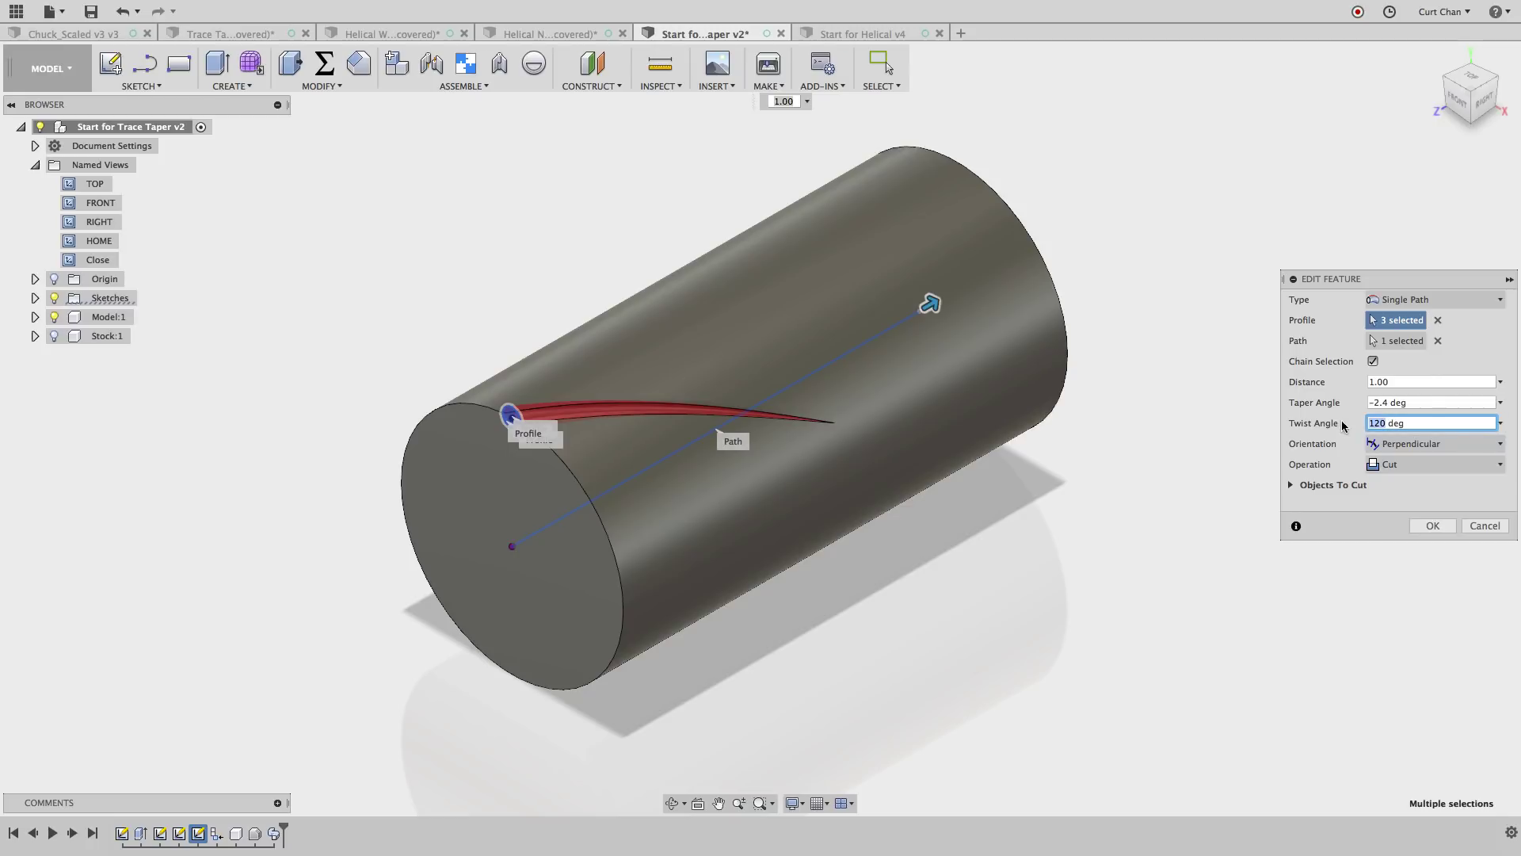
pyautogui.write('0')
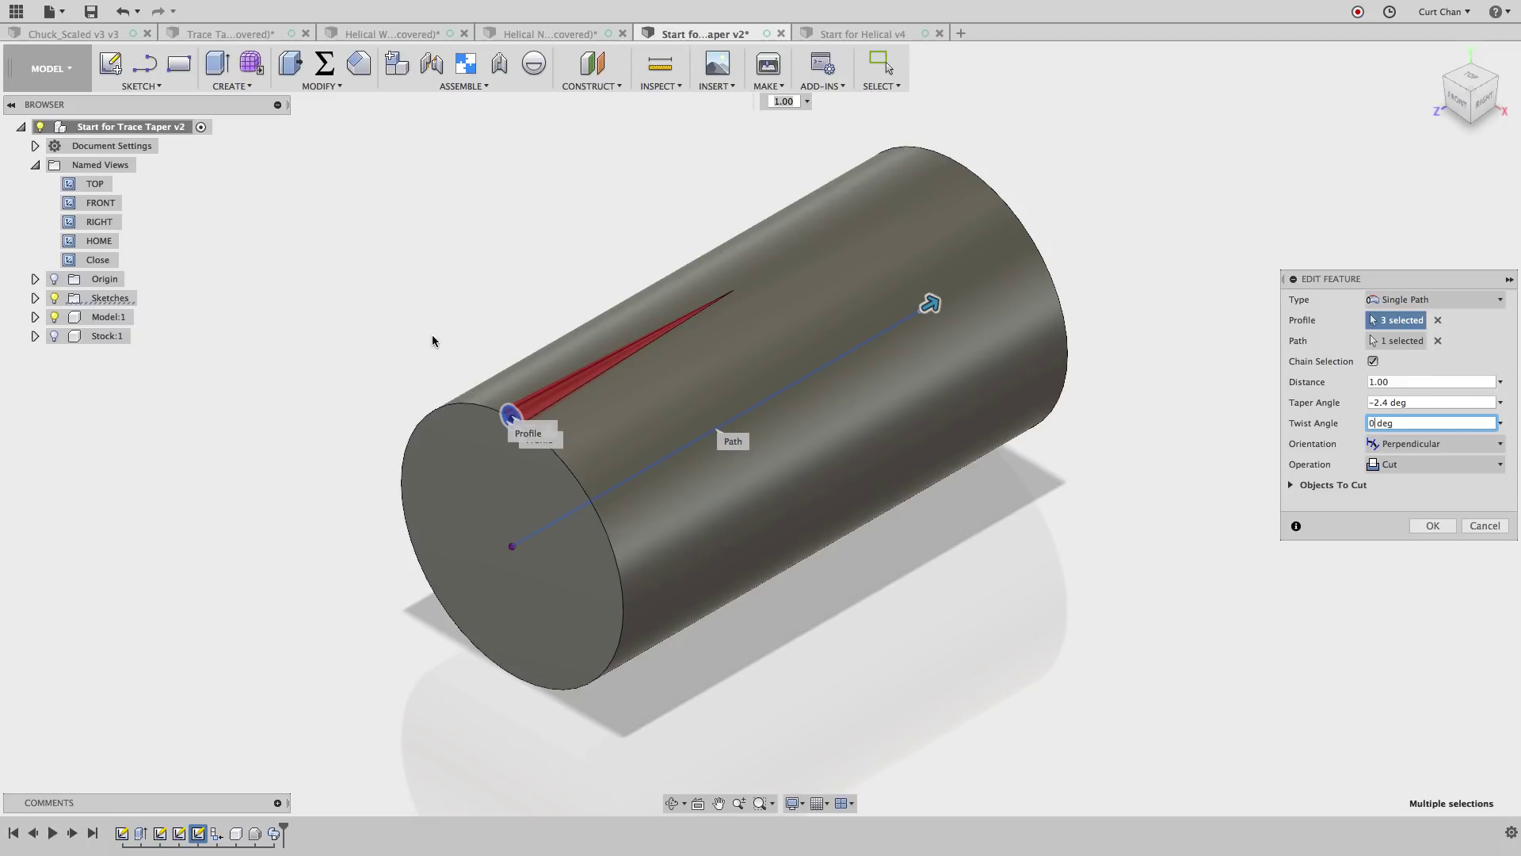
# Replace the sweep profile with the single region at the cylinder's end and apply the cut.
pyautogui.scroll(5, 435, 336)
pyautogui.scroll(-2, 390, 280)
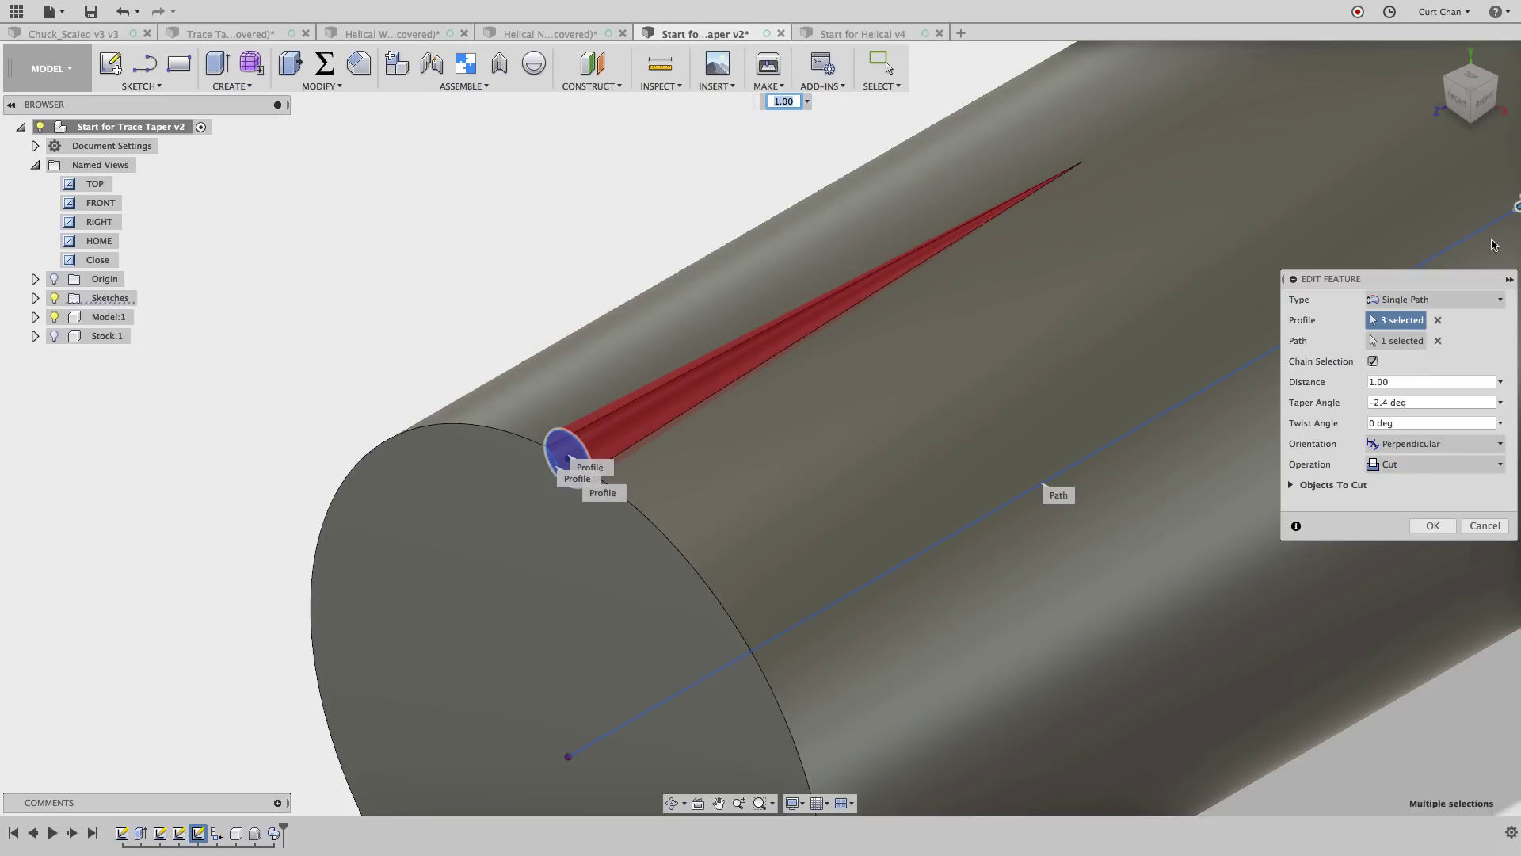
pyautogui.click(1438, 320)
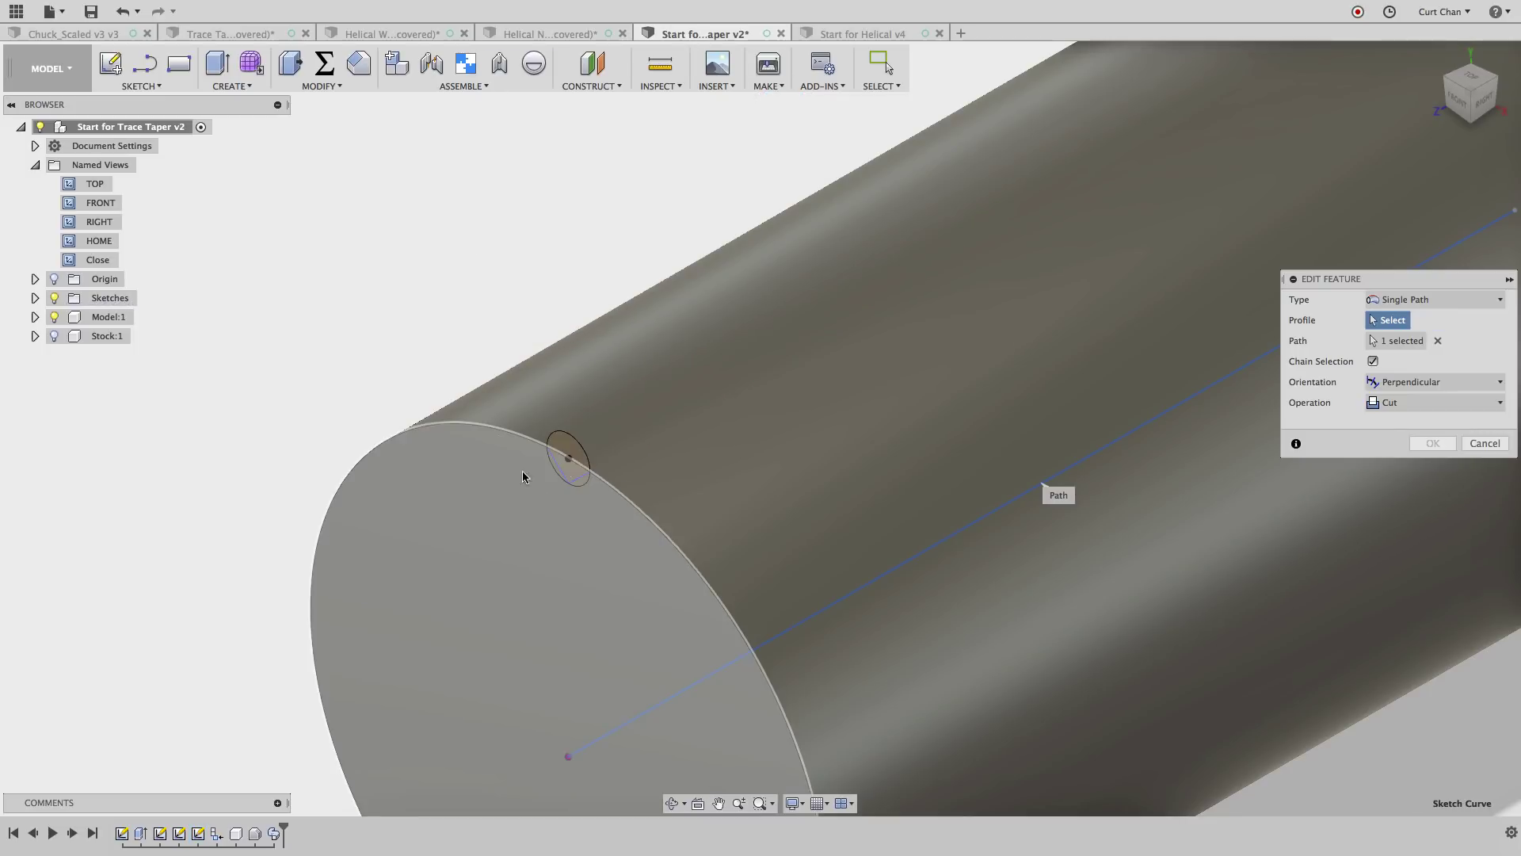
pyautogui.scroll(5, 530, 468)
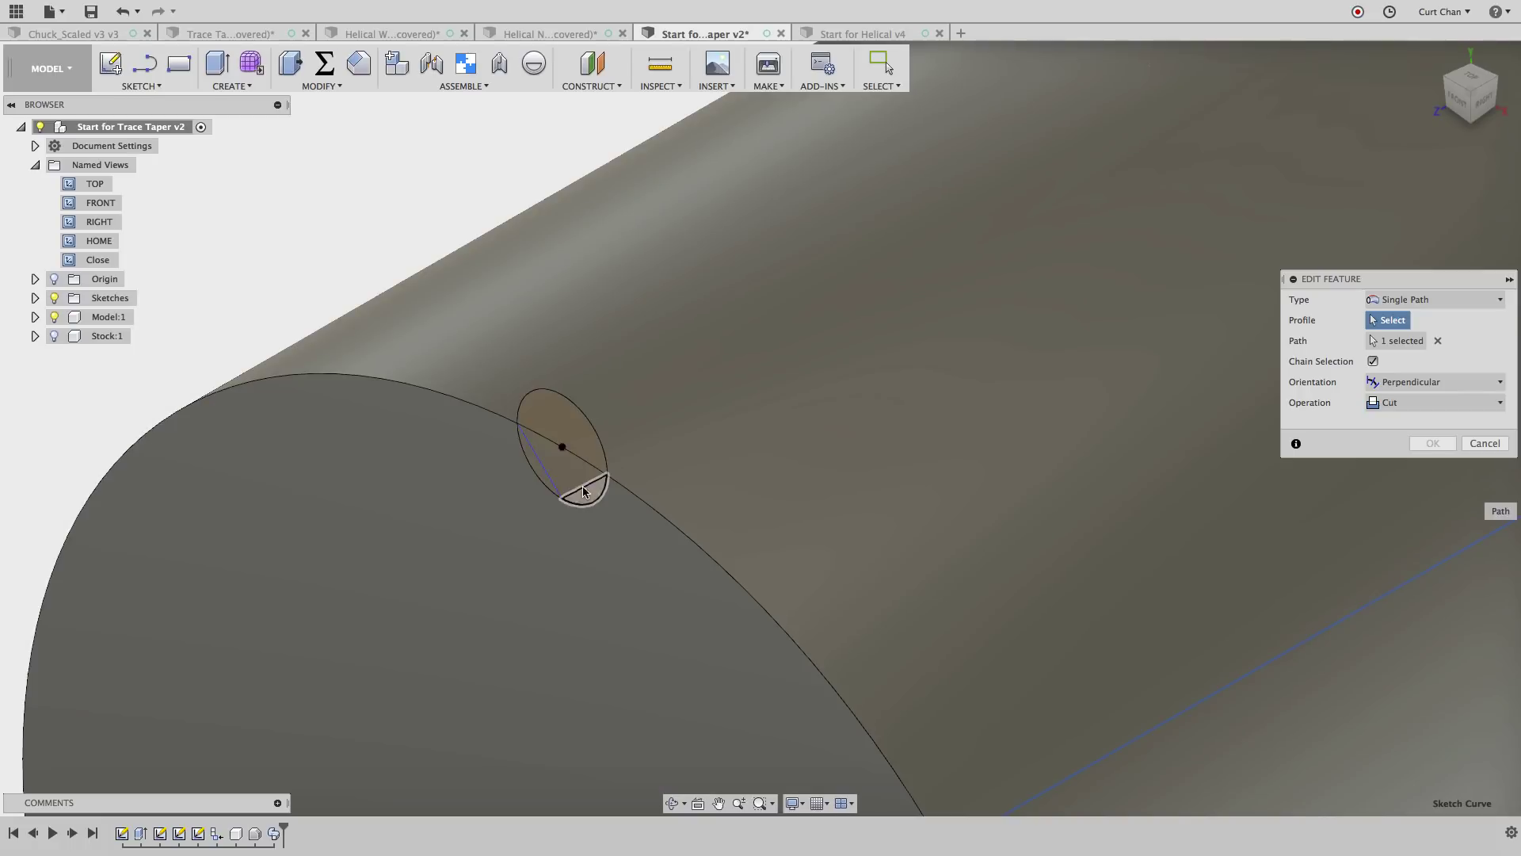
pyautogui.click(557, 466)
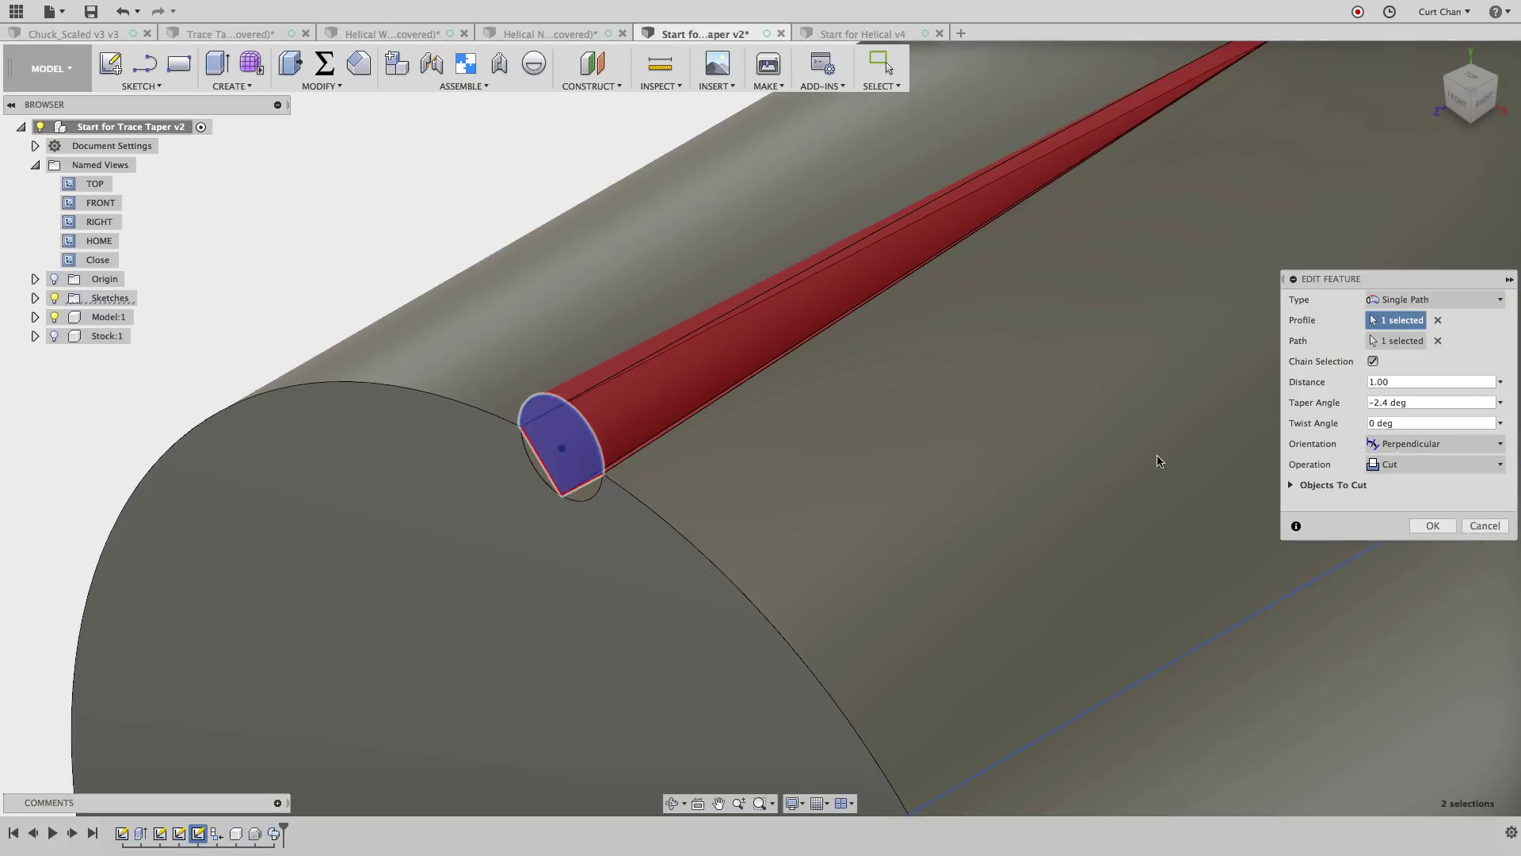
pyautogui.click(1418, 526)
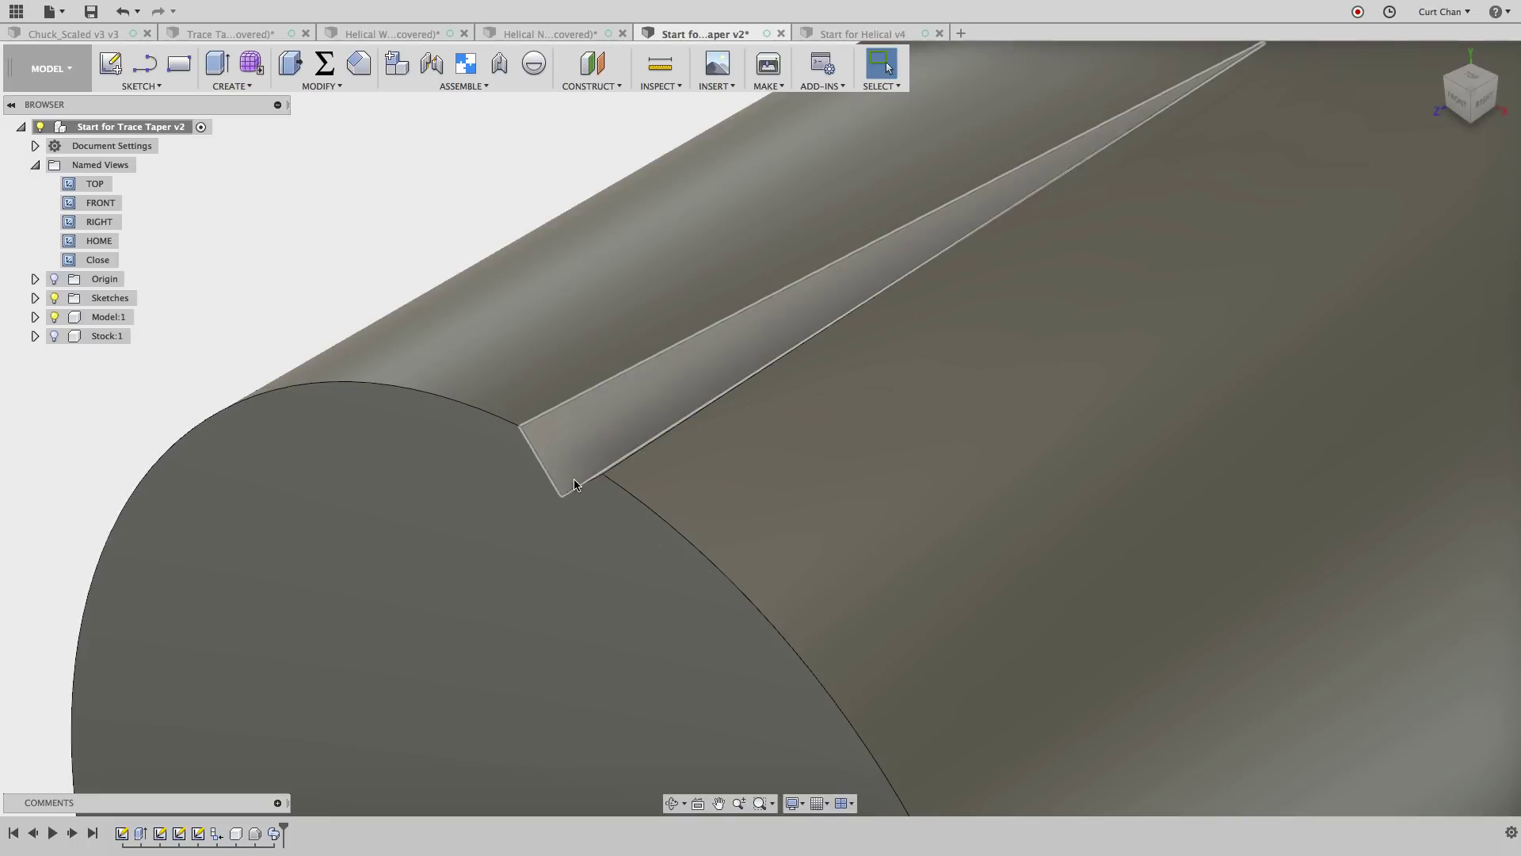
# Switch to the CAM workspace and open the Trace1 operation for editing.
pyautogui.click(56, 69)
pyautogui.click(53, 268)
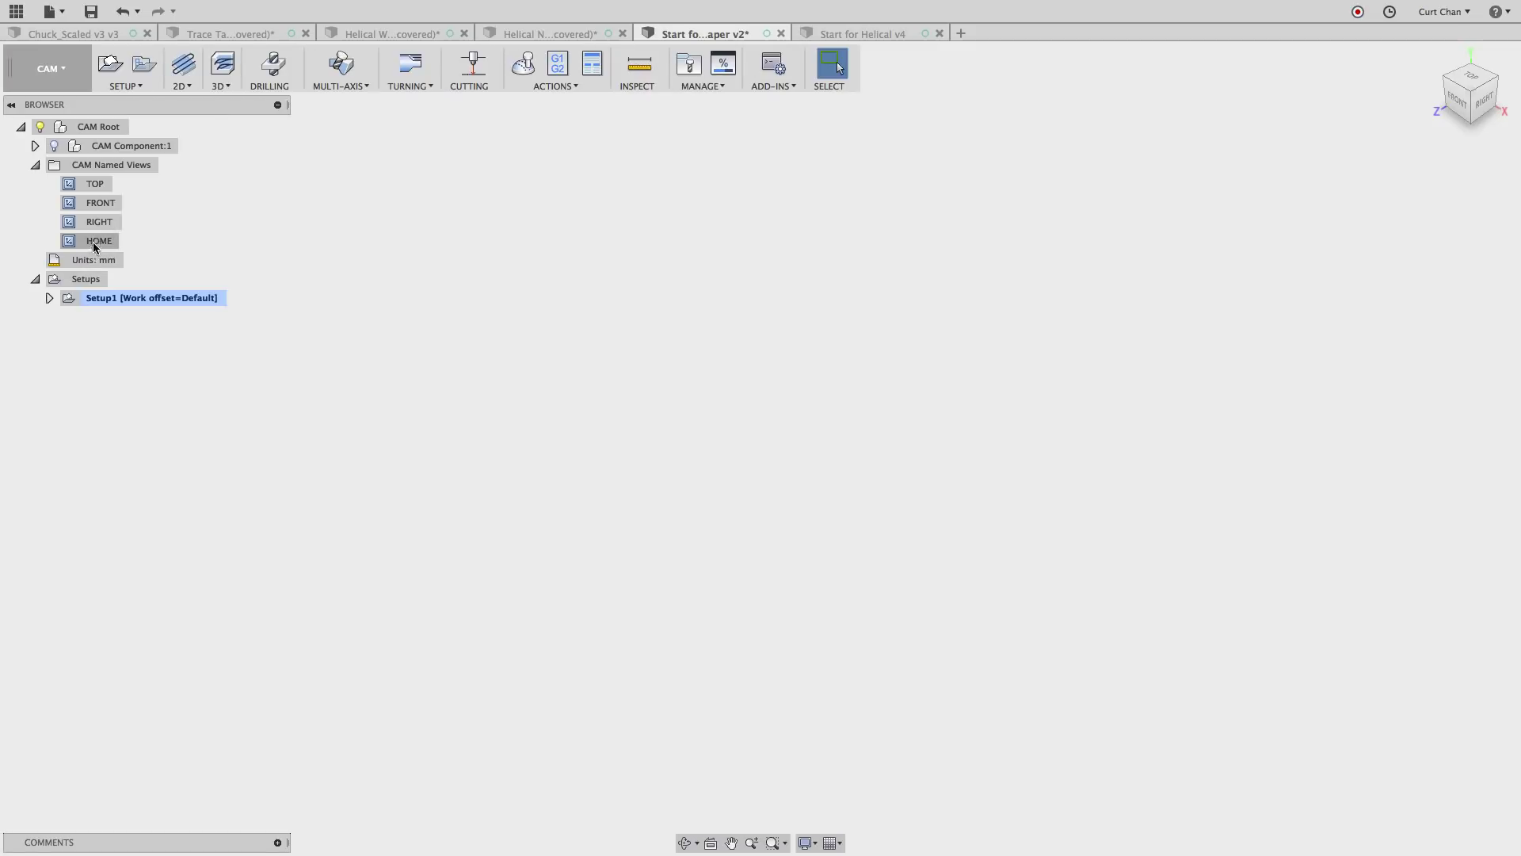
pyautogui.click(48, 298)
pyautogui.rightClick(124, 320)
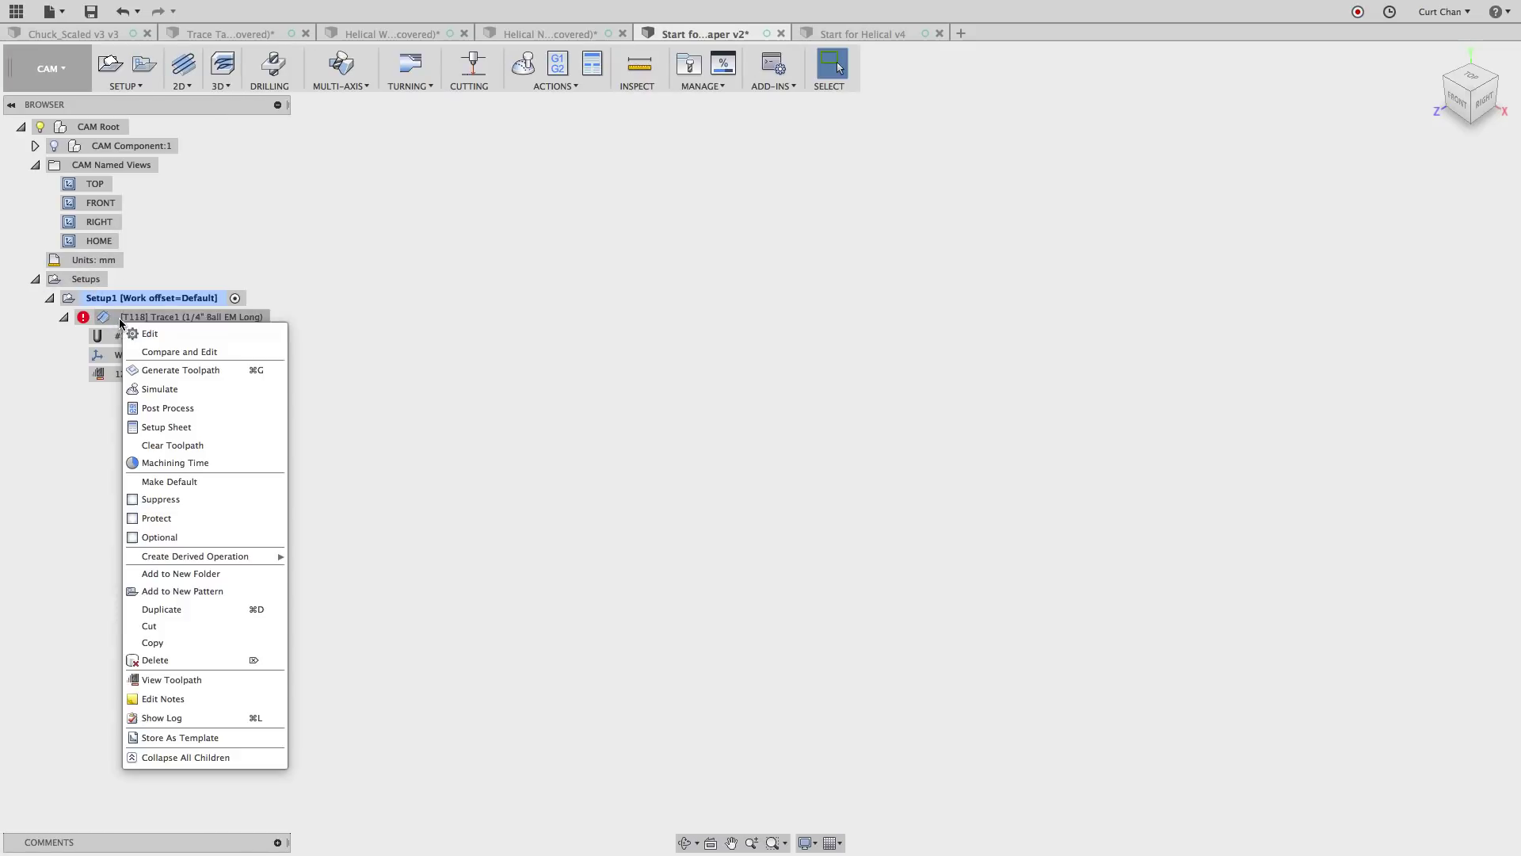
pyautogui.click(149, 334)
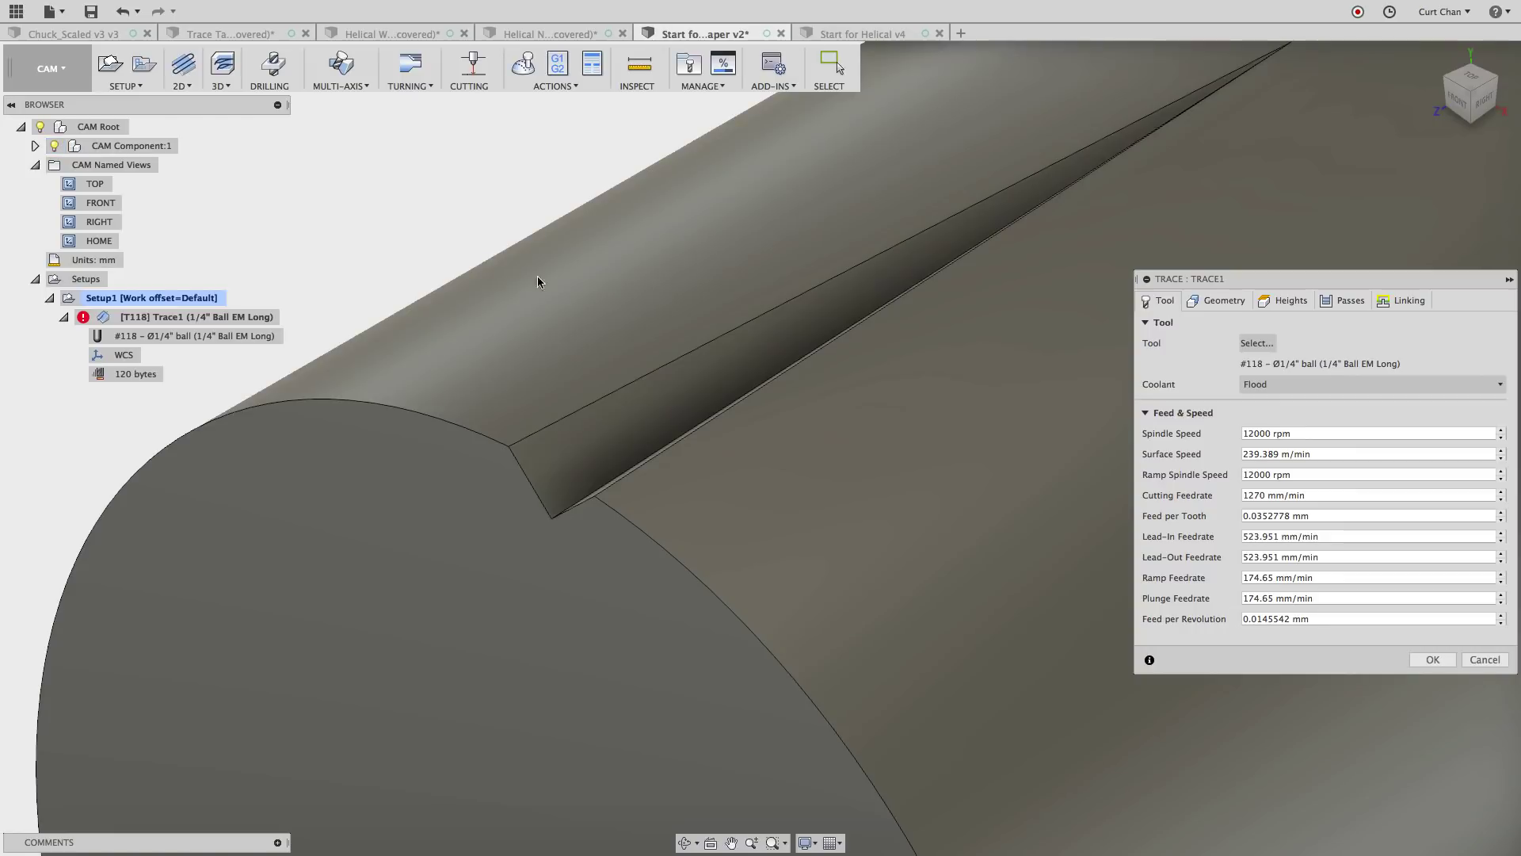
# Make Trace1 follow the slot's bottom edge, then hide the CAM component model.
pyautogui.click(1225, 301)
pyautogui.click(604, 480)
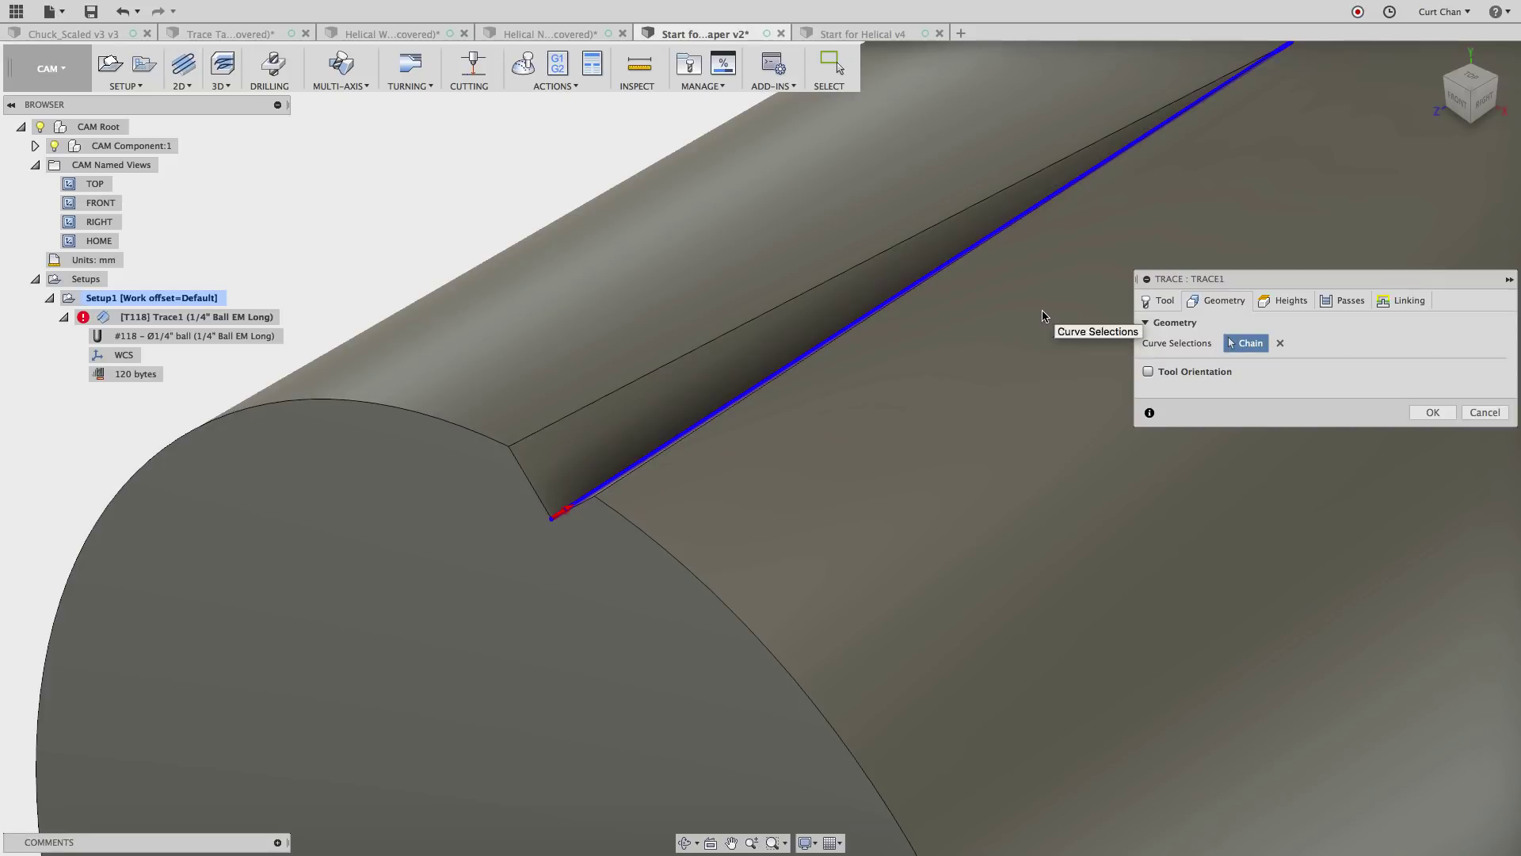
pyautogui.click(1435, 415)
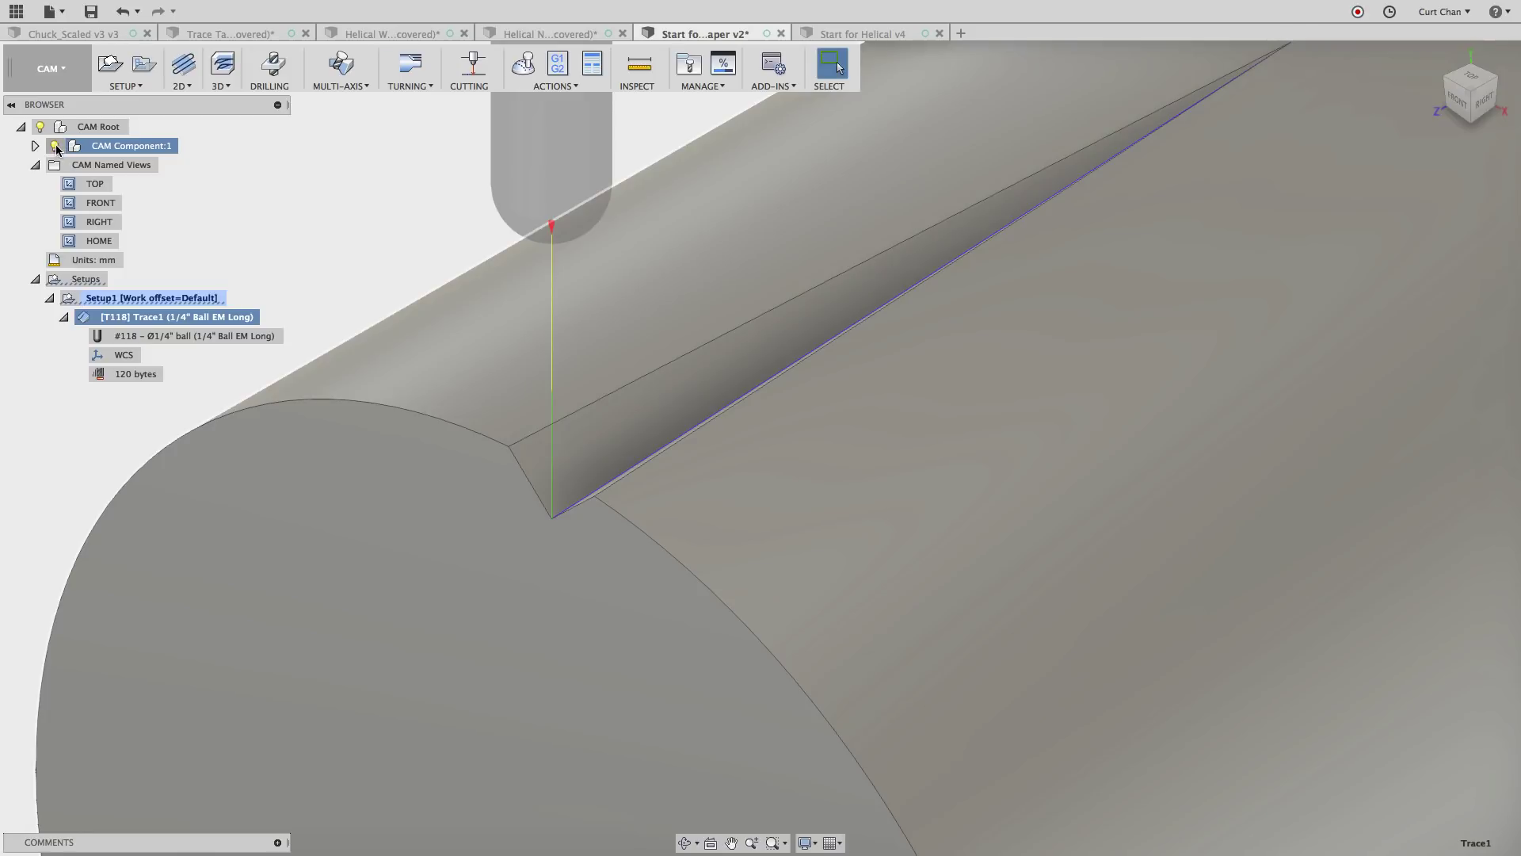
pyautogui.click(55, 147)
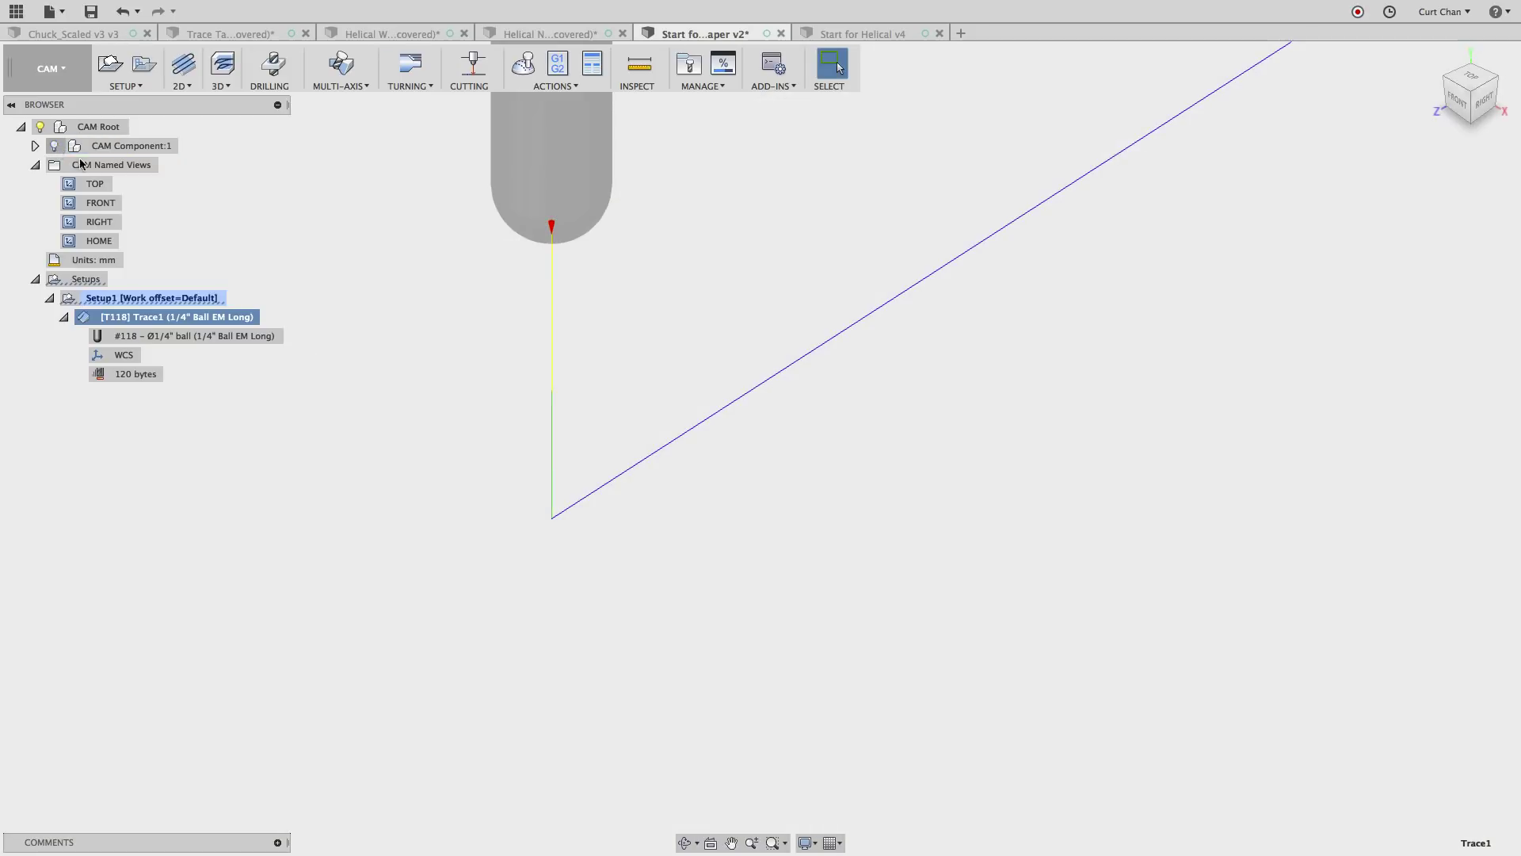
# Simulate Setup1 with stock shown, playing then pausing the Trace1 groove cut.
pyautogui.rightClick(106, 298)
pyautogui.click(166, 407)
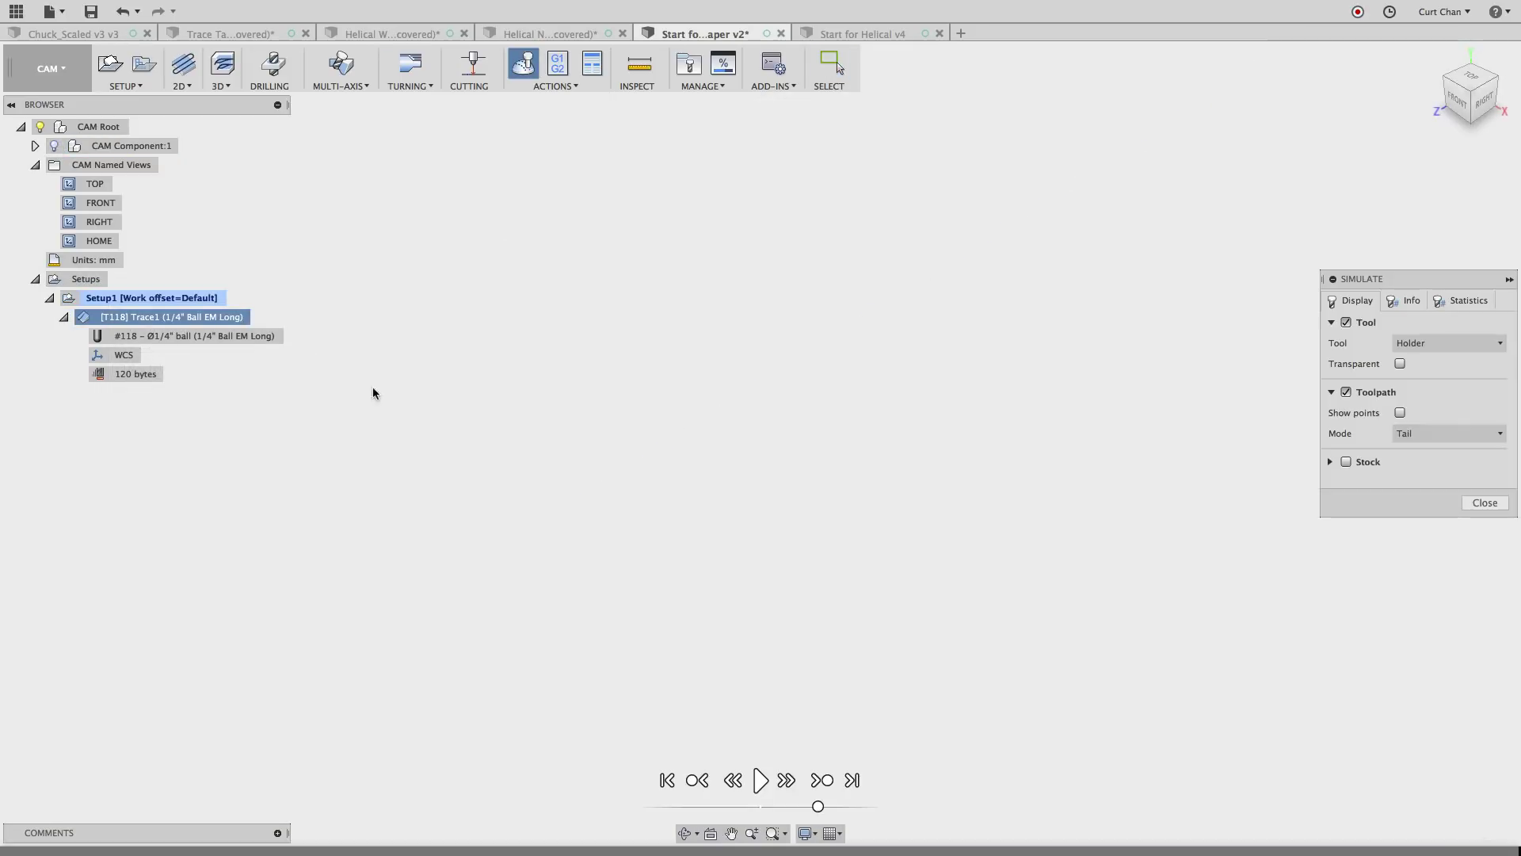
pyautogui.click(1346, 461)
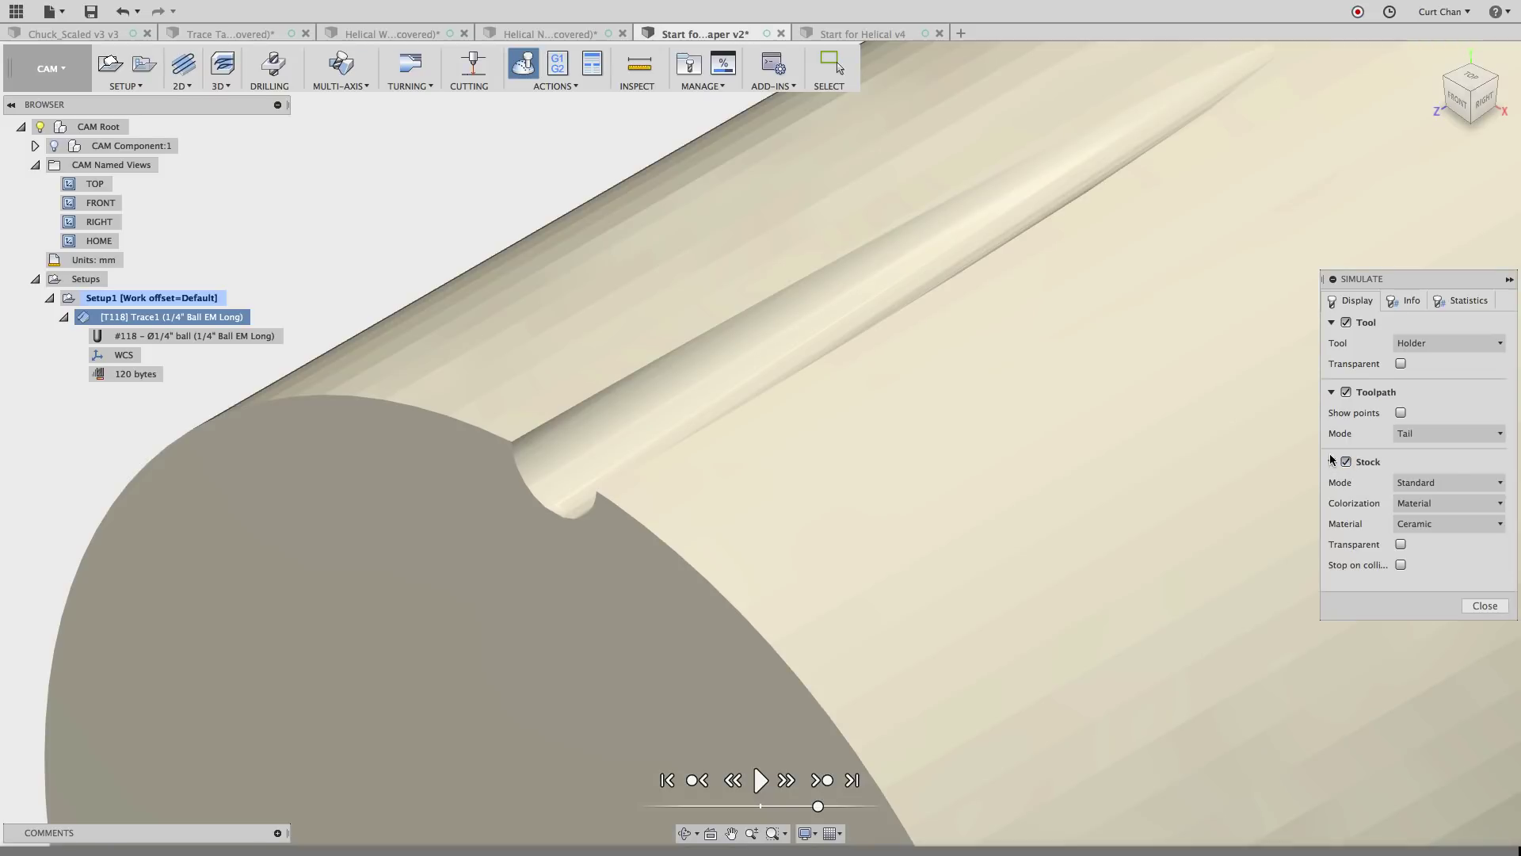
pyautogui.click(761, 781)
pyautogui.click(760, 781)
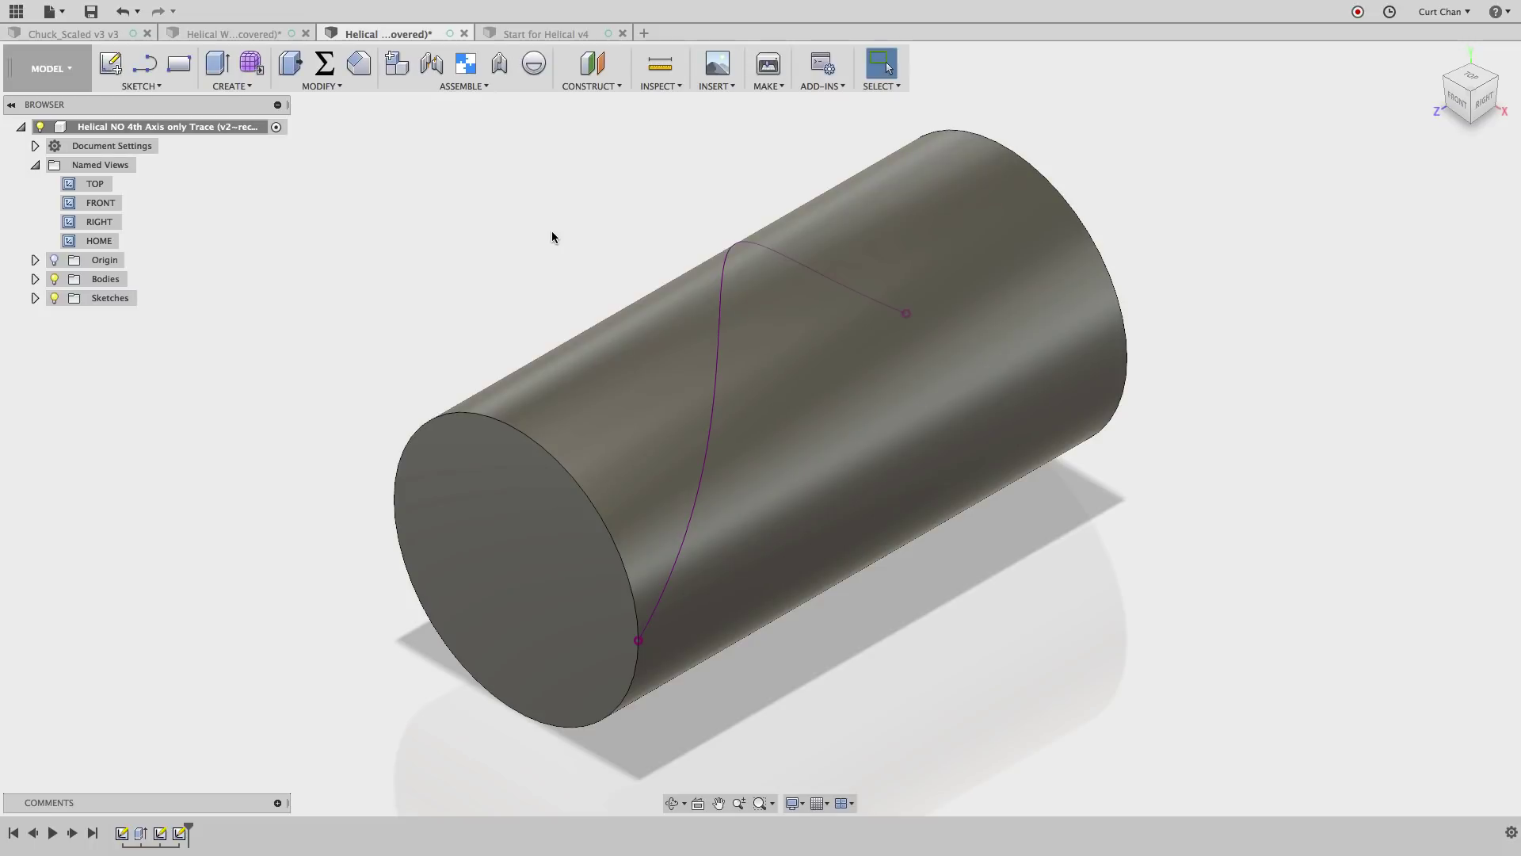
# Select the helix curve to read its 8.245 in length.
pyautogui.click(725, 272)
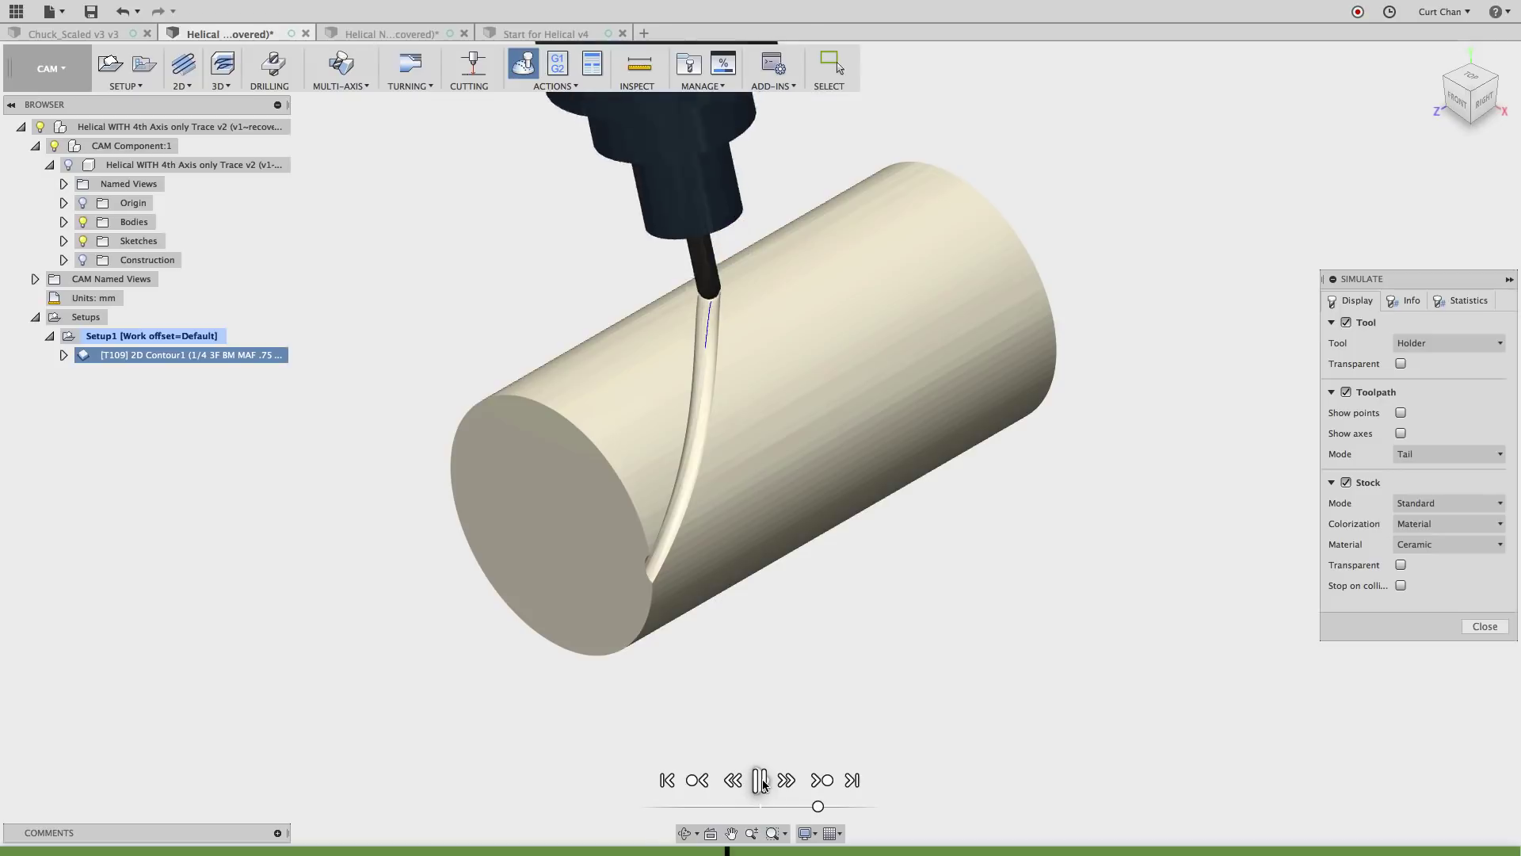
# Pause and resume the 2D Contour simulation wrapping the groove around the cylinder.
pyautogui.click(761, 781)
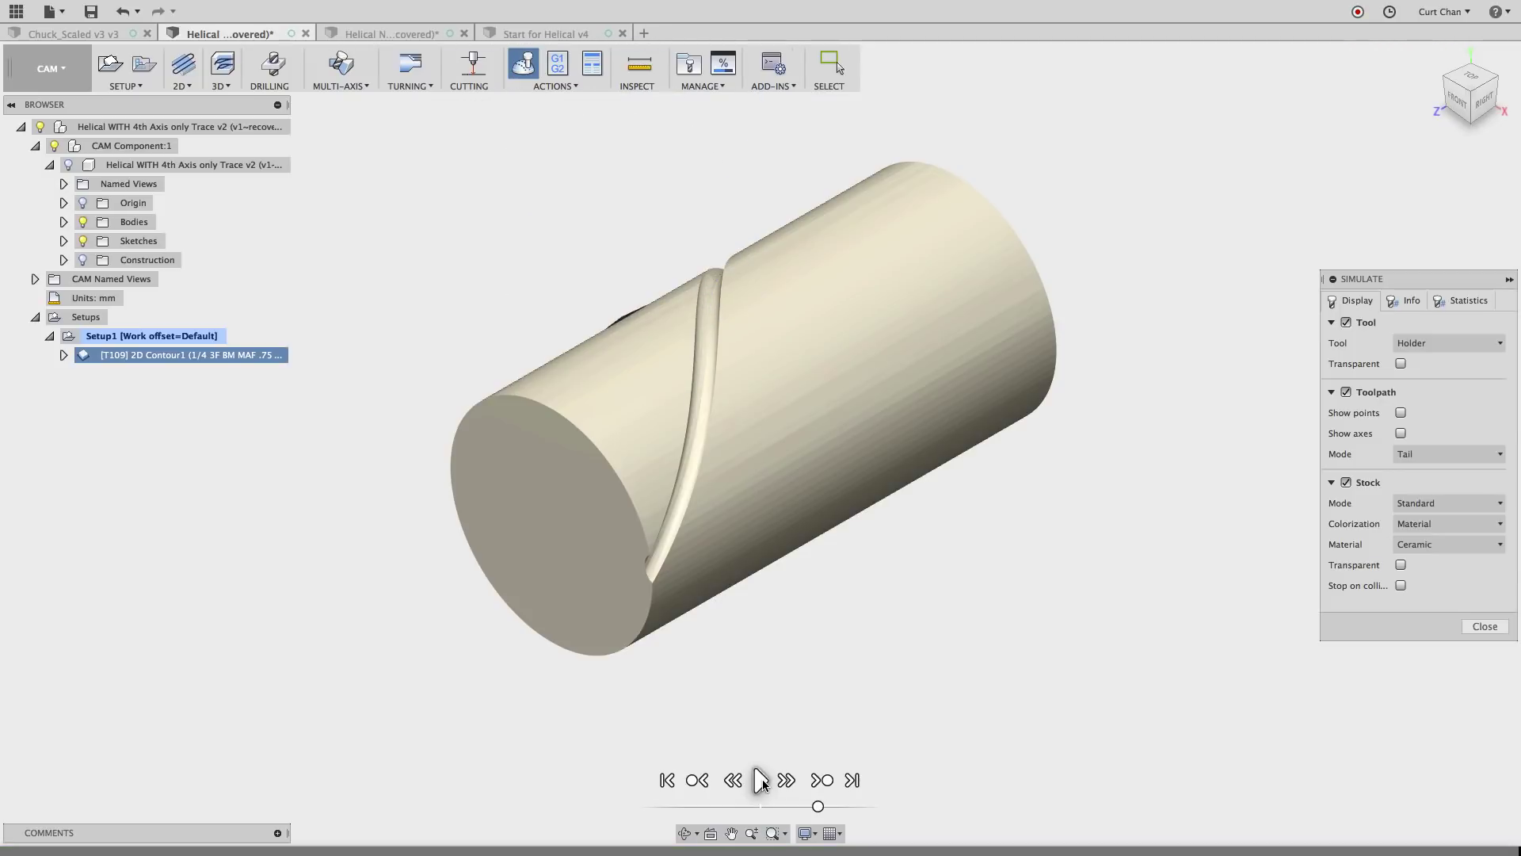
pyautogui.click(761, 782)
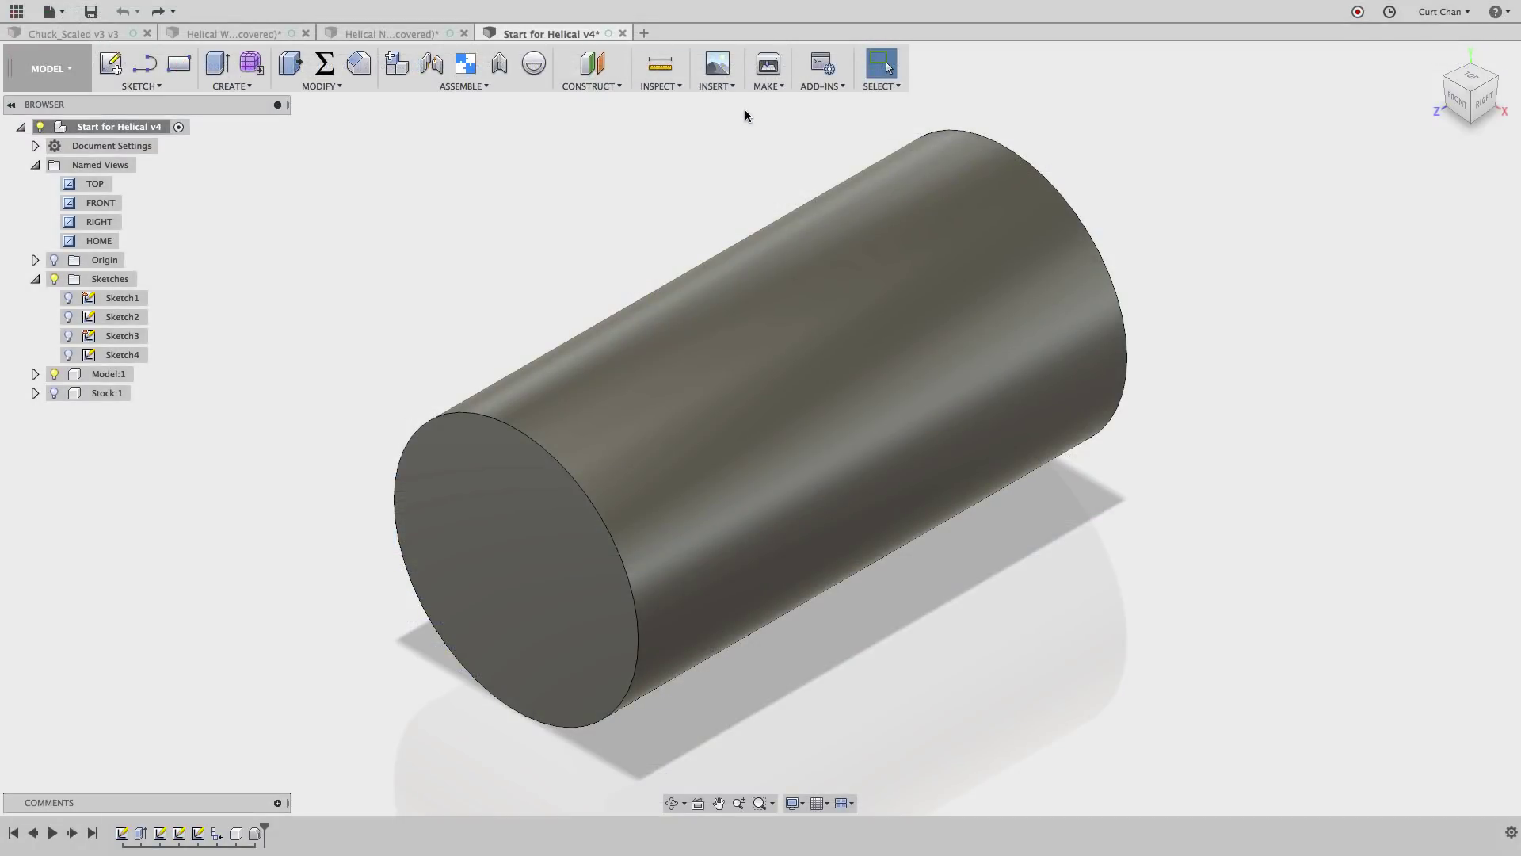
# Check in Scripts and Add-Ins that HelixGenerator is listed and running.
pyautogui.click(824, 86)
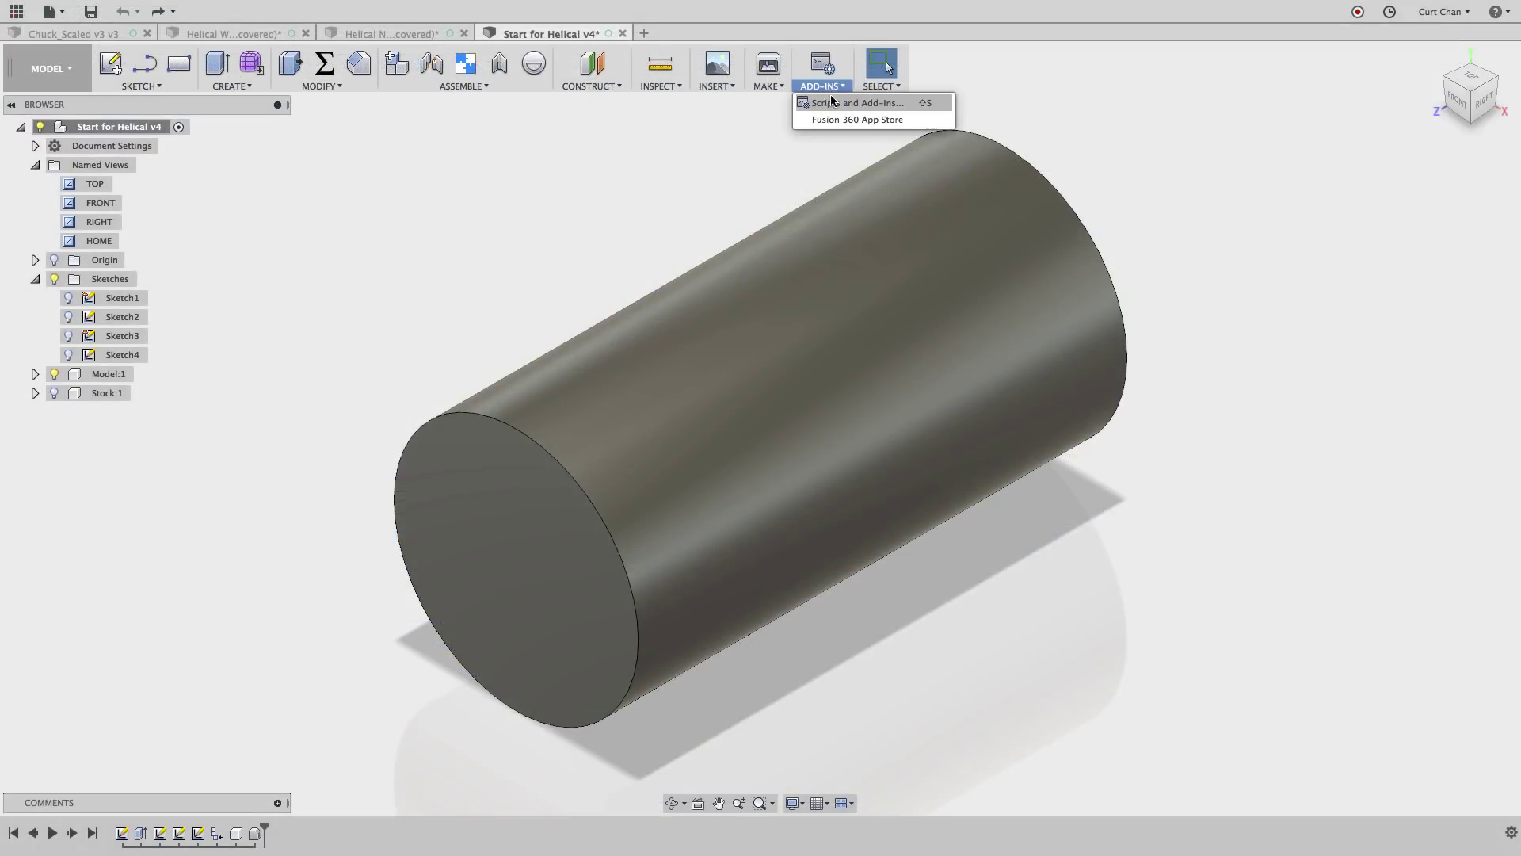
pyautogui.click(830, 103)
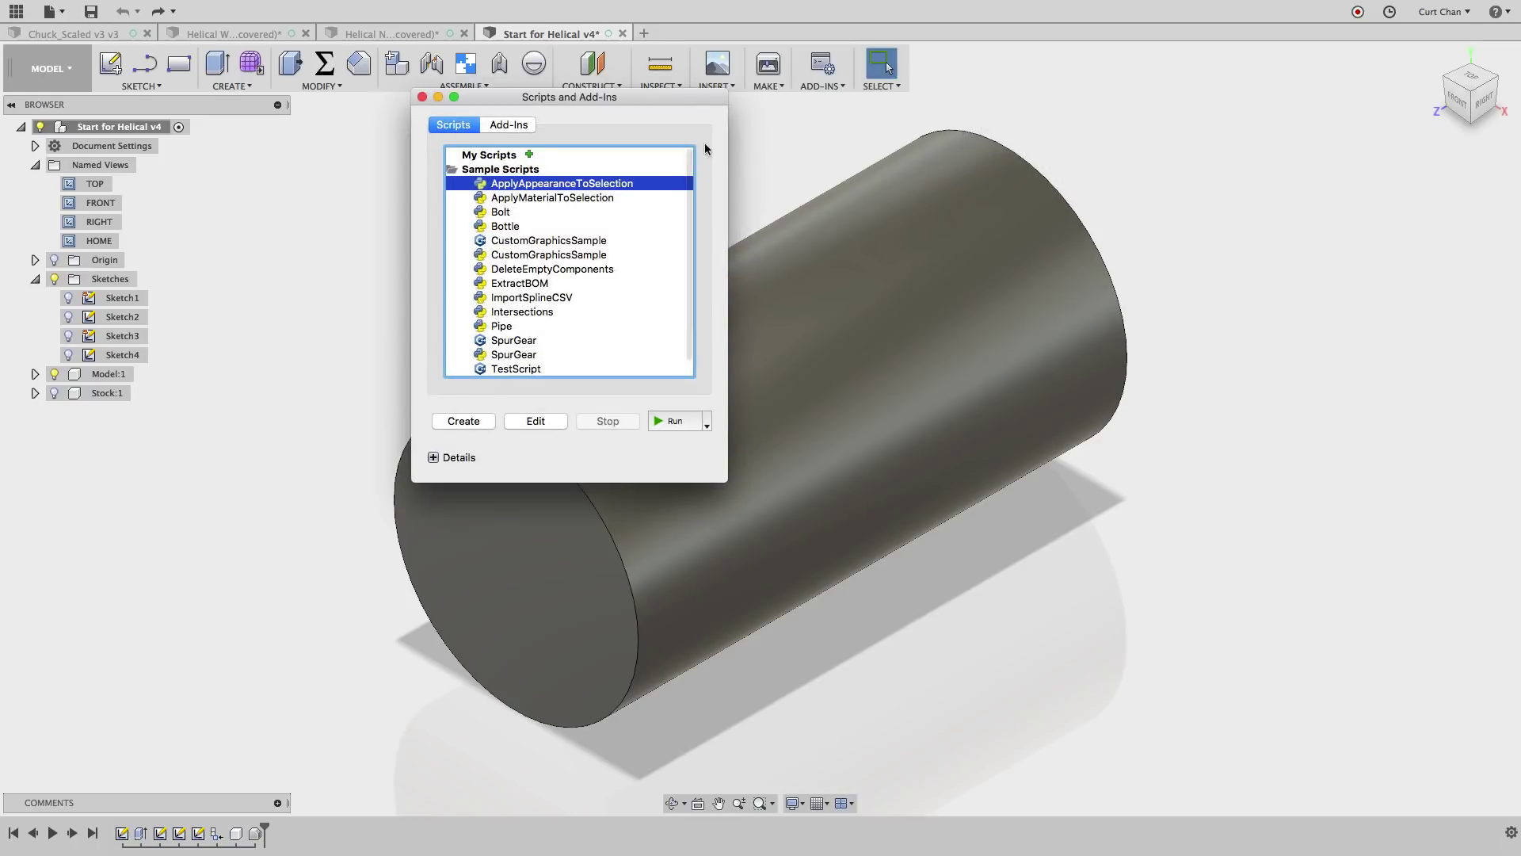
pyautogui.click(517, 129)
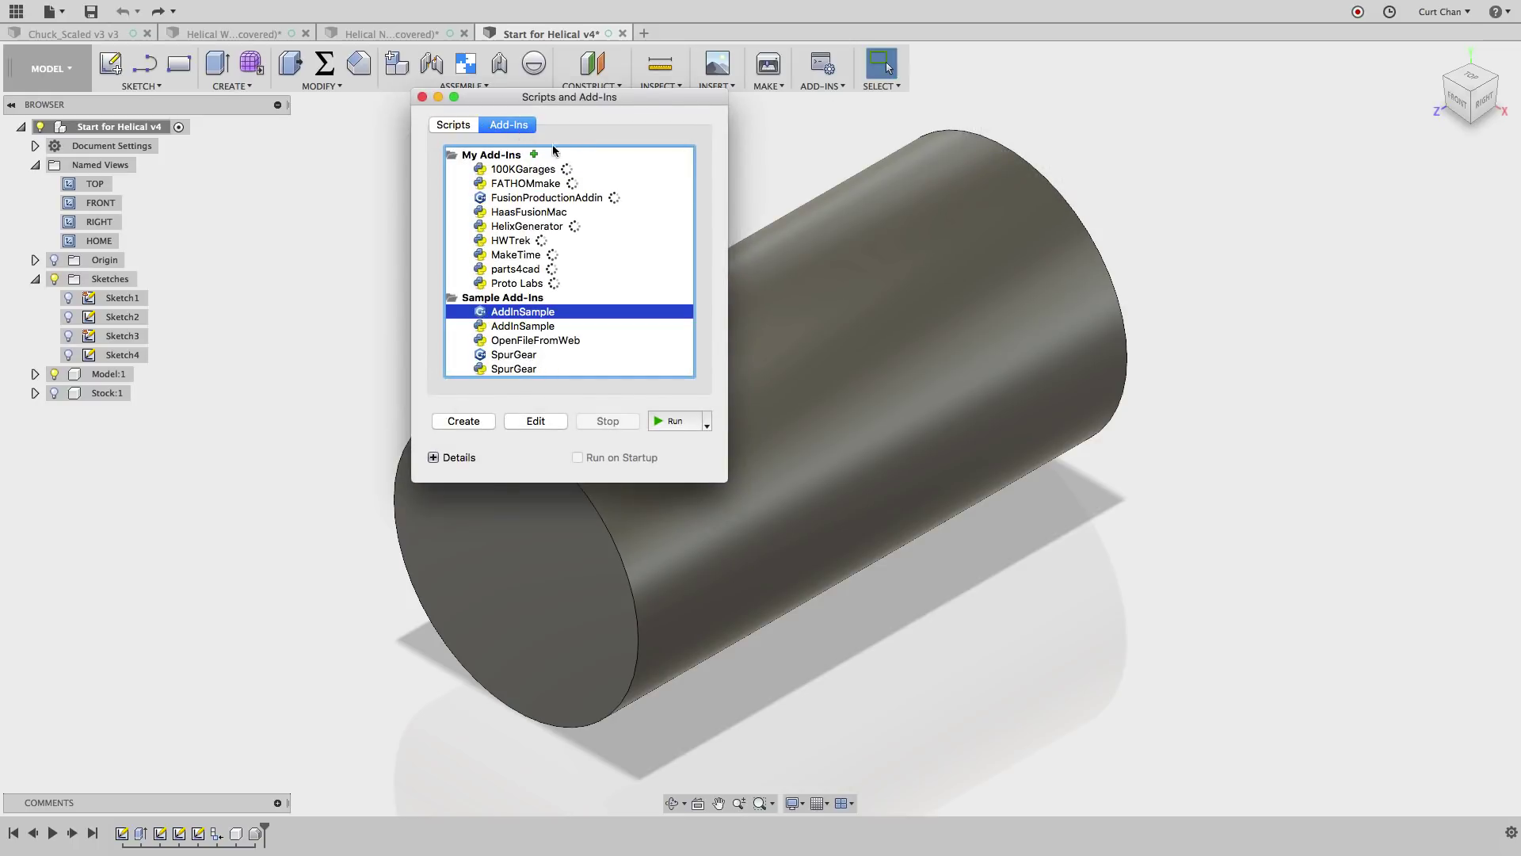
pyautogui.click(541, 228)
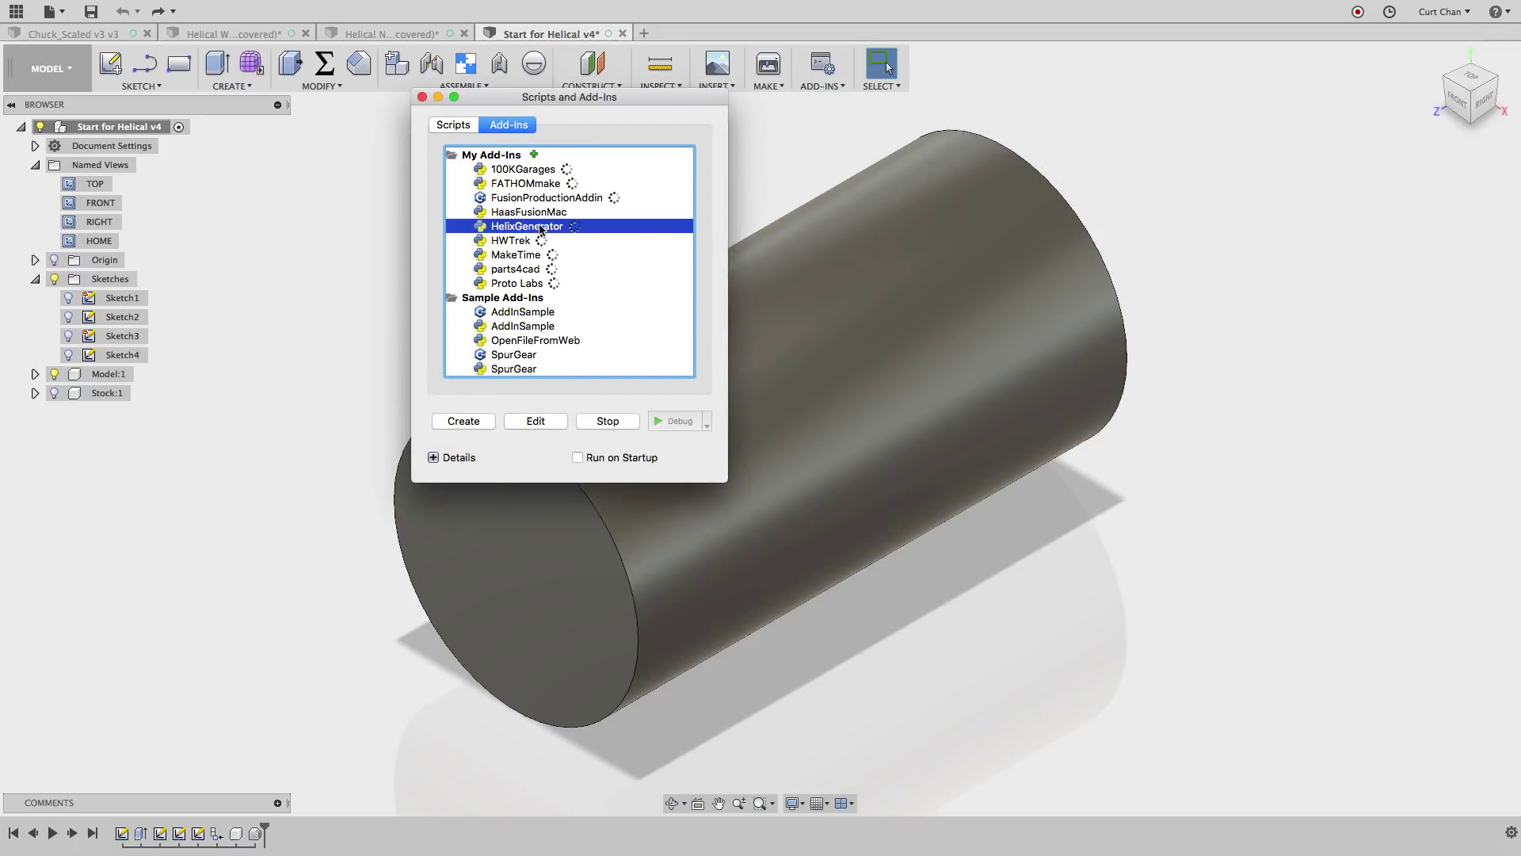
pyautogui.click(423, 97)
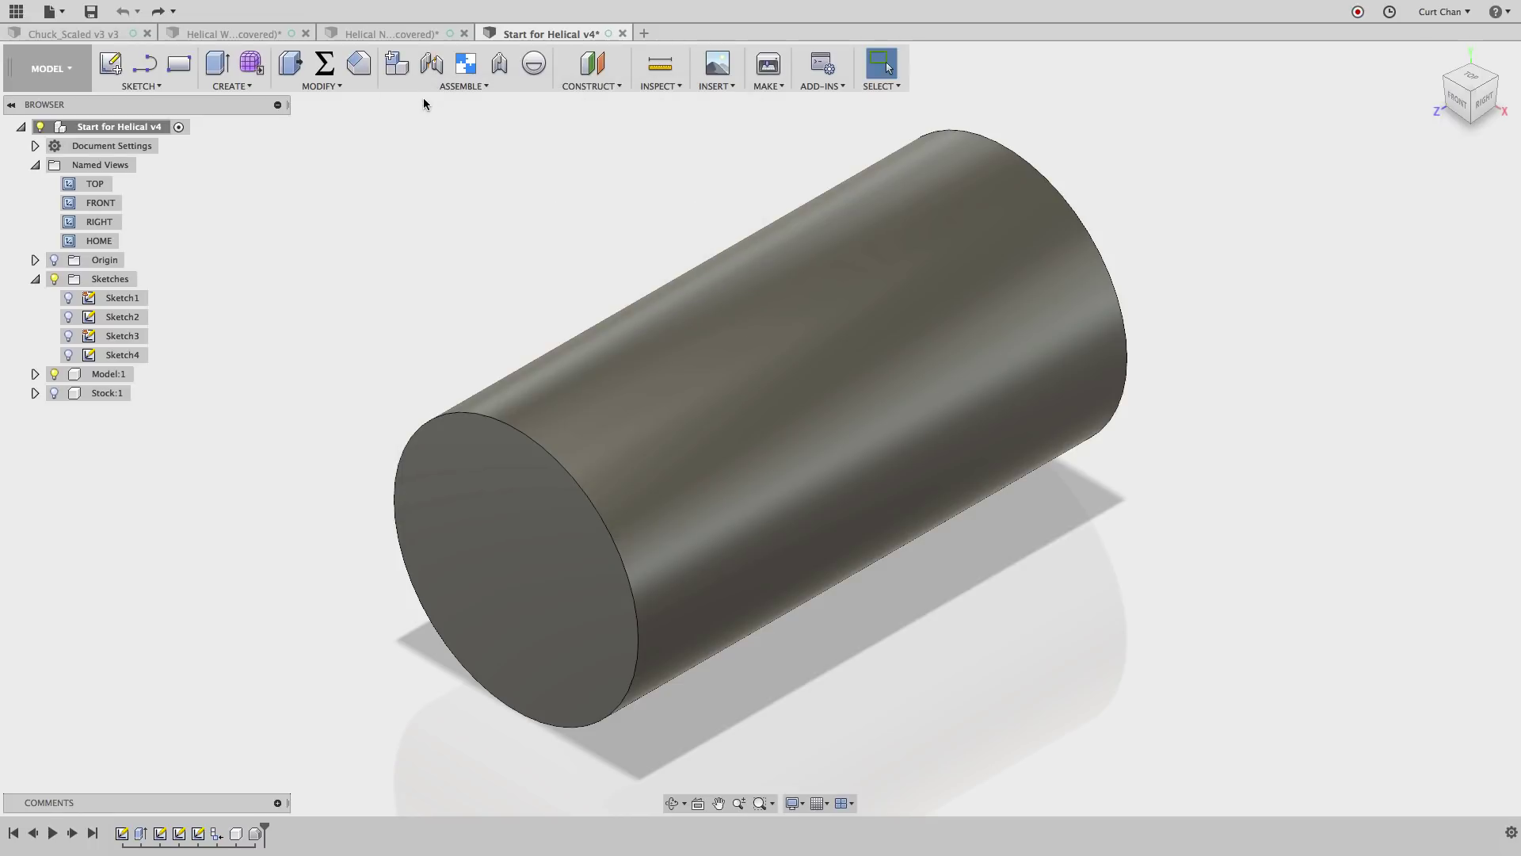
# Start a Helix sketch curve on the cylinder's end face.
pyautogui.click(153, 87)
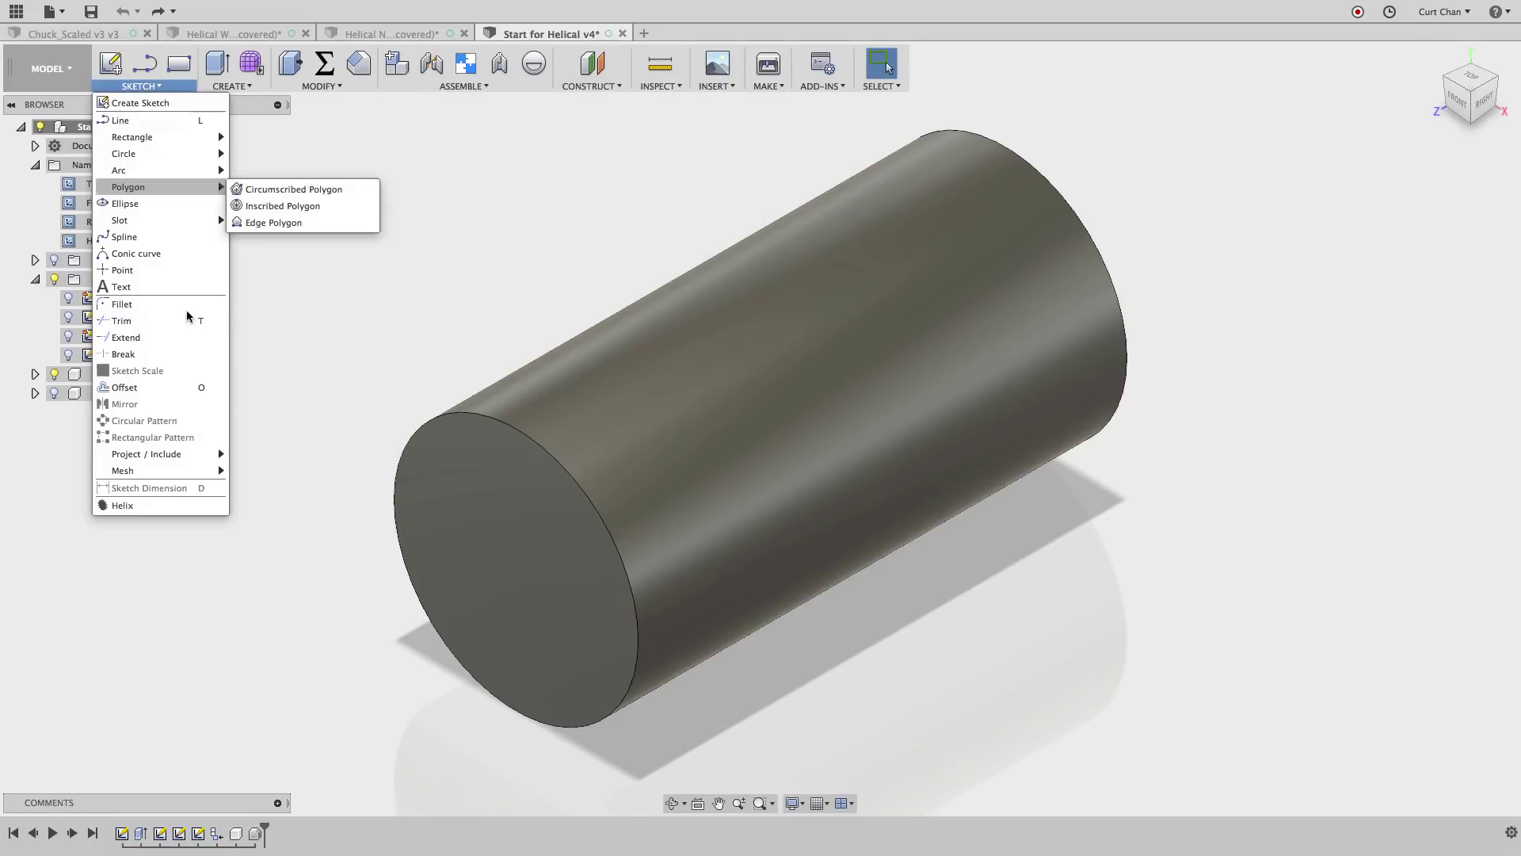
pyautogui.click(155, 508)
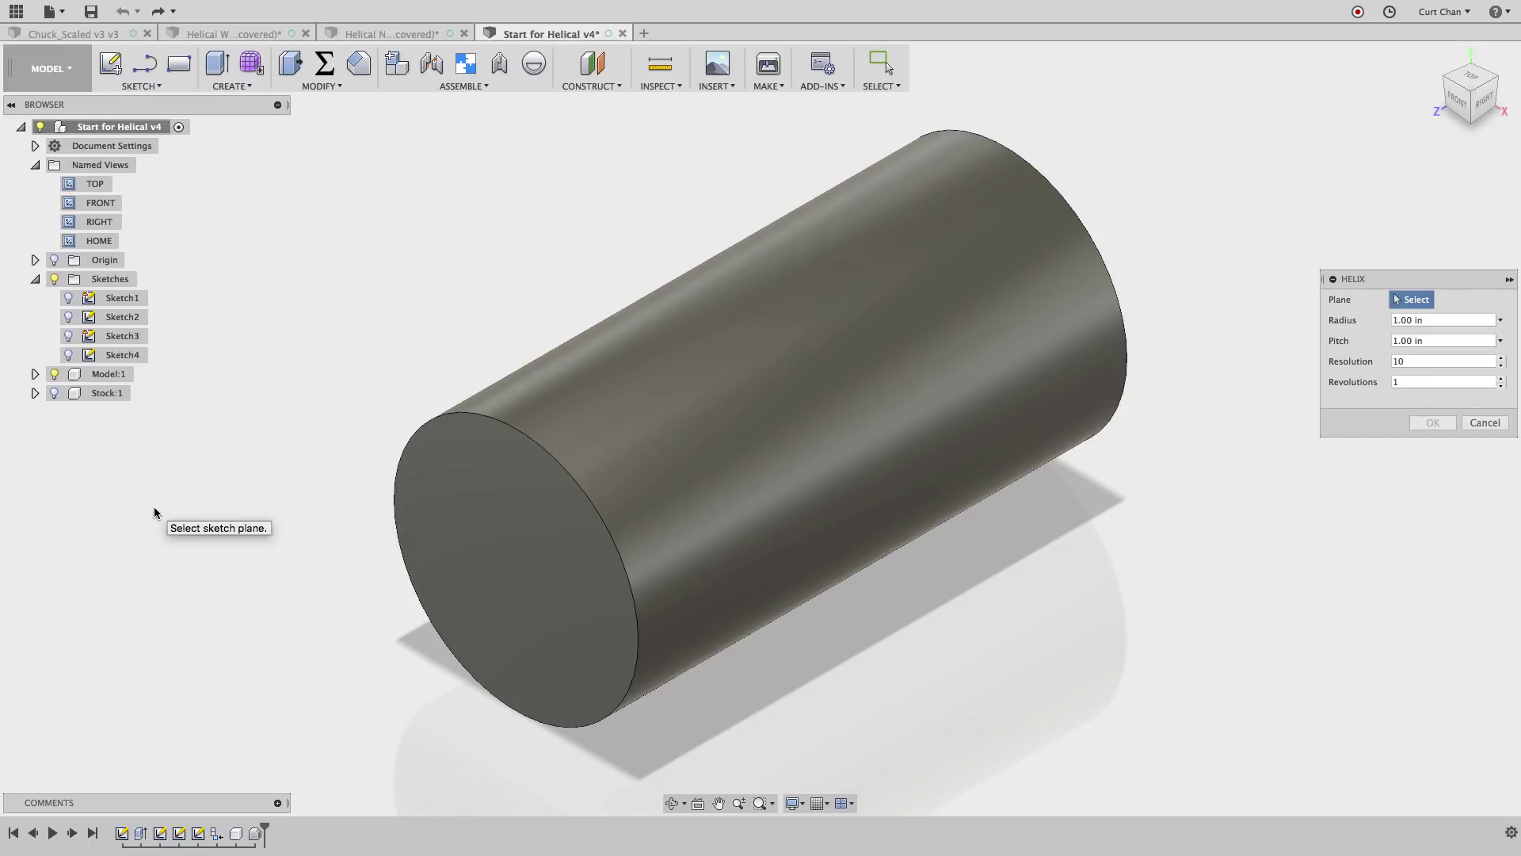
pyautogui.click(485, 537)
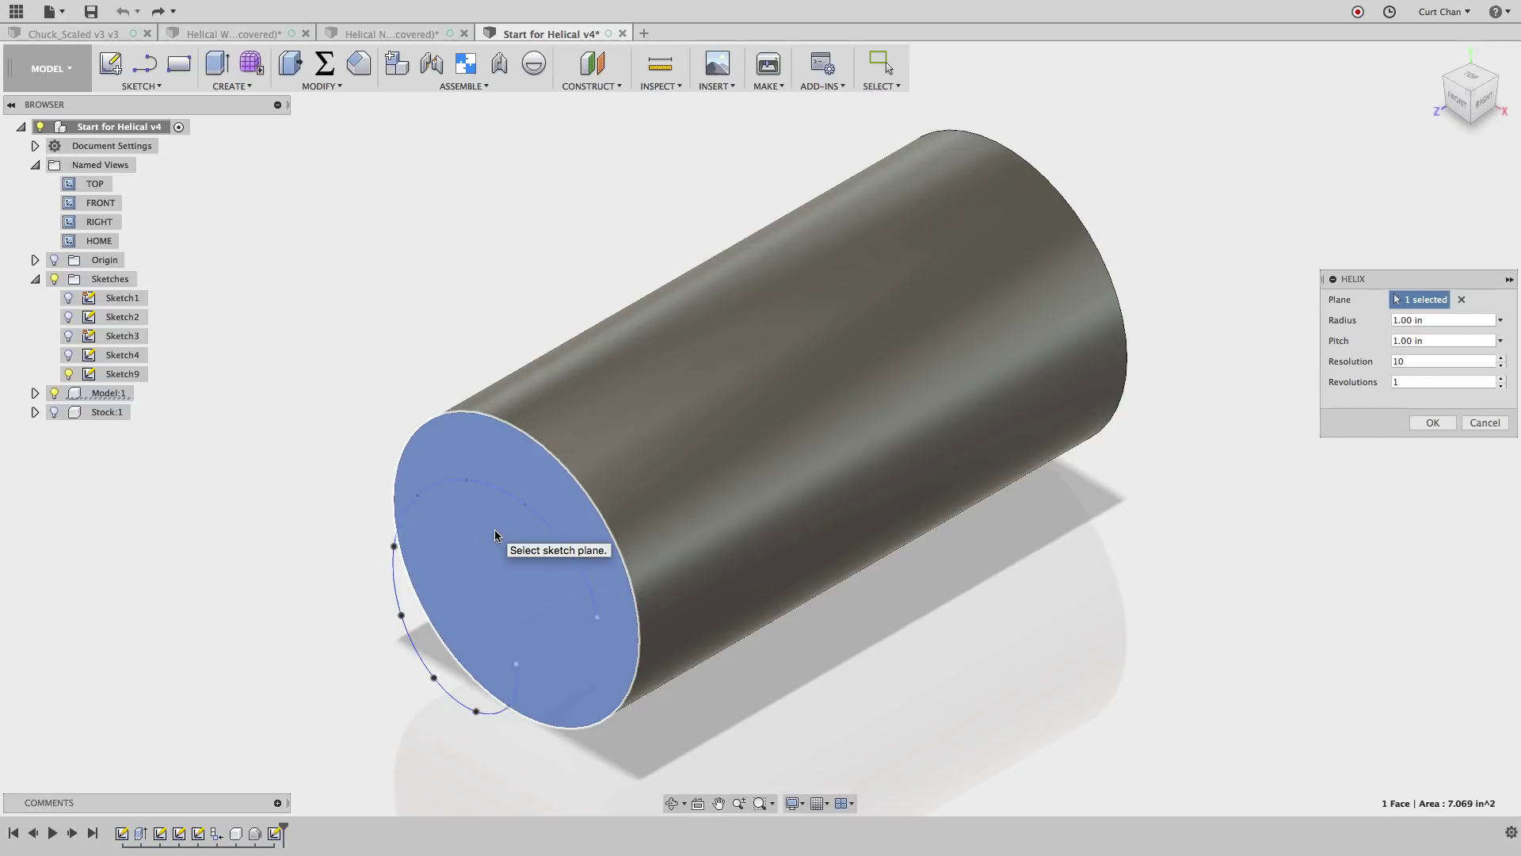
# Set helix radius 2 in, pitch -7 in, one revolution, and create it.
pyautogui.click(1410, 323)
pyautogui.moveTo(1400, 320); pyautogui.dragTo(1382, 322)
pyautogui.write('2')
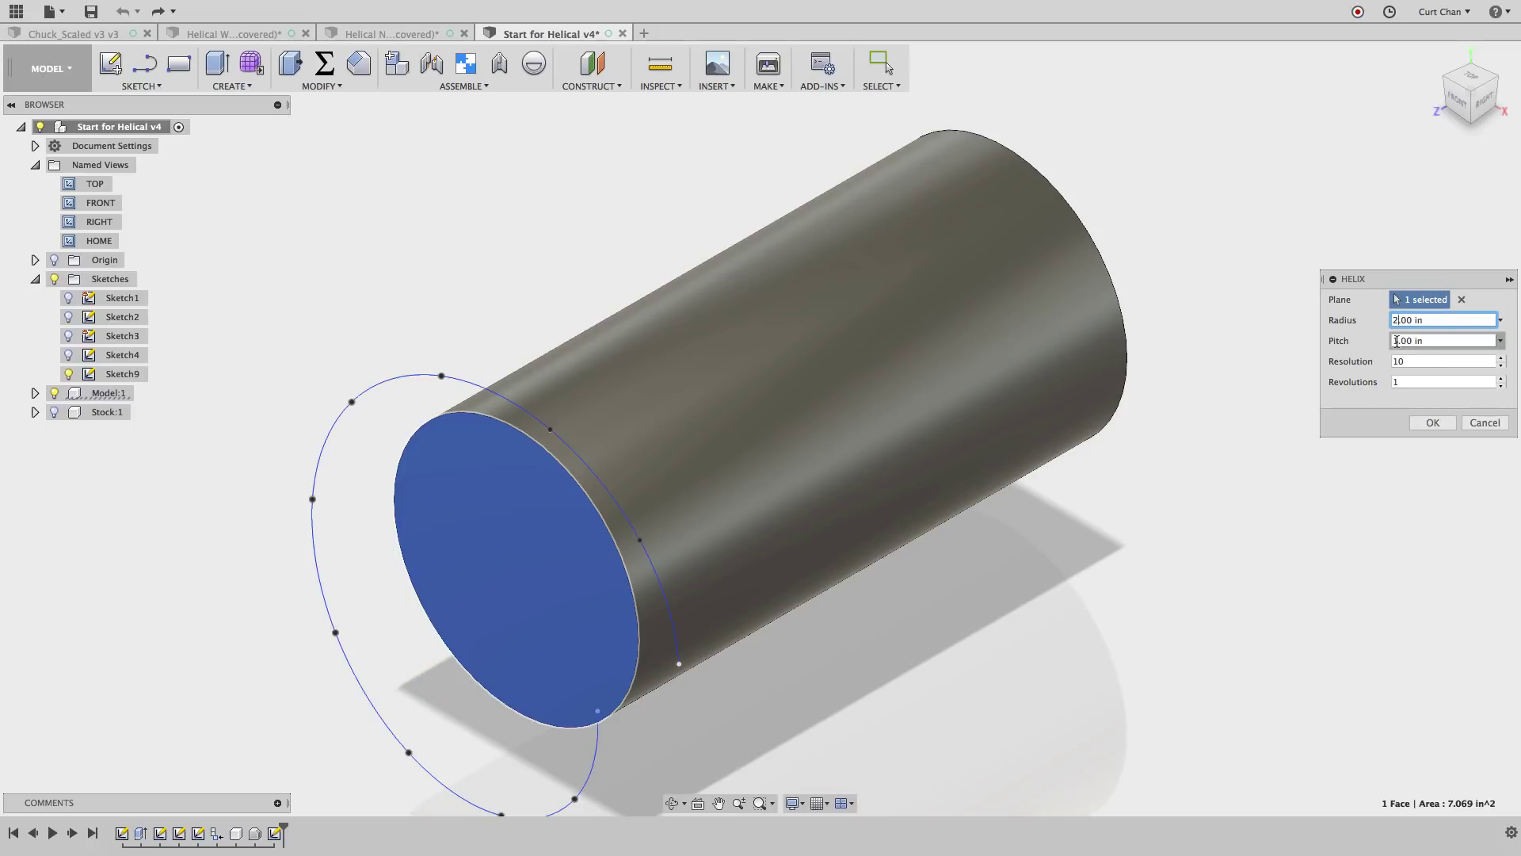
pyautogui.click(1396, 340)
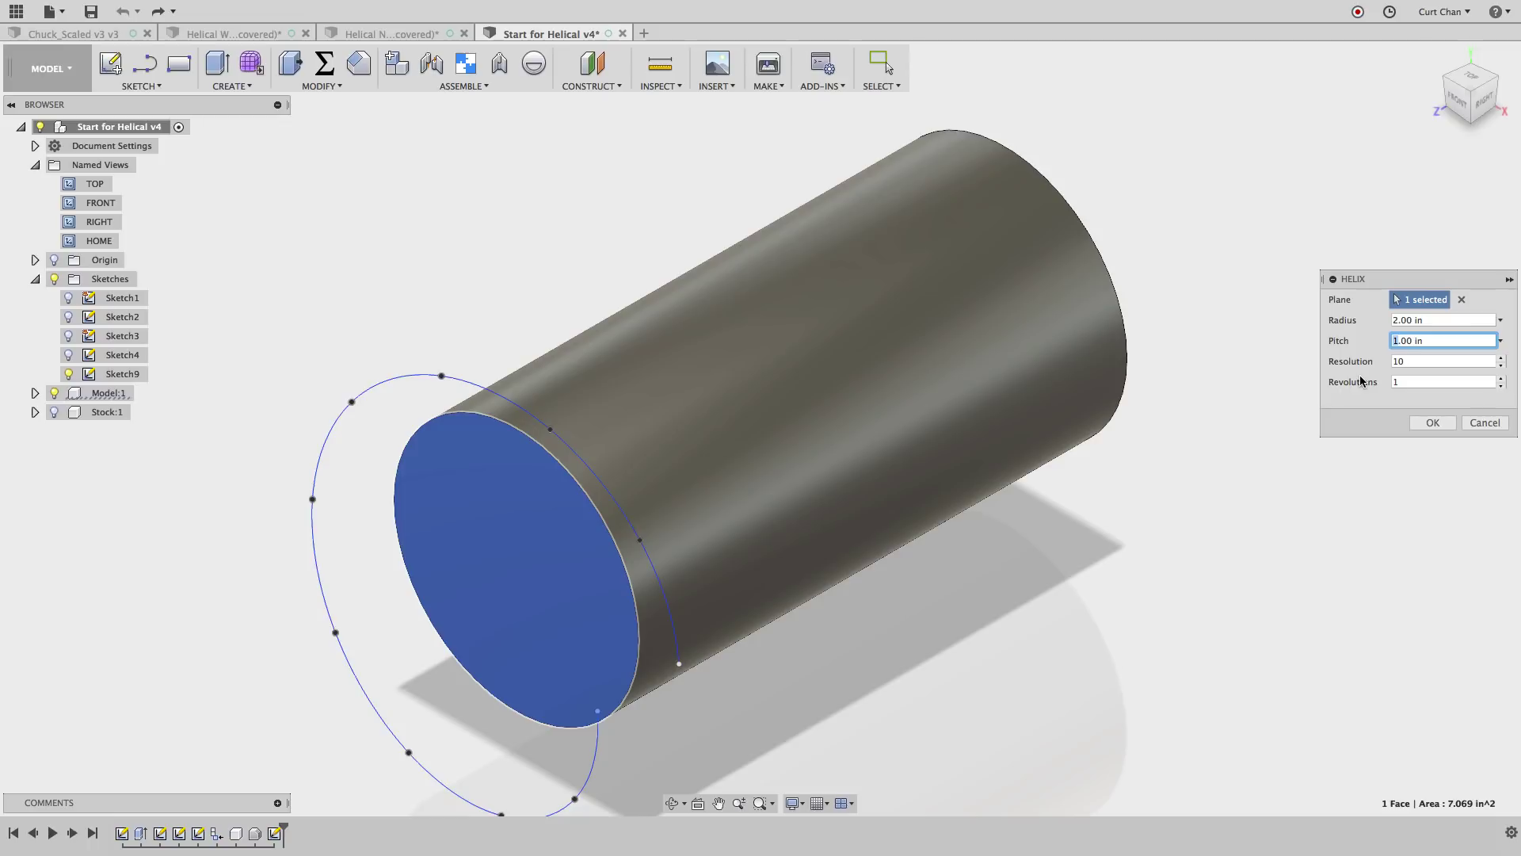
pyautogui.click(1394, 336)
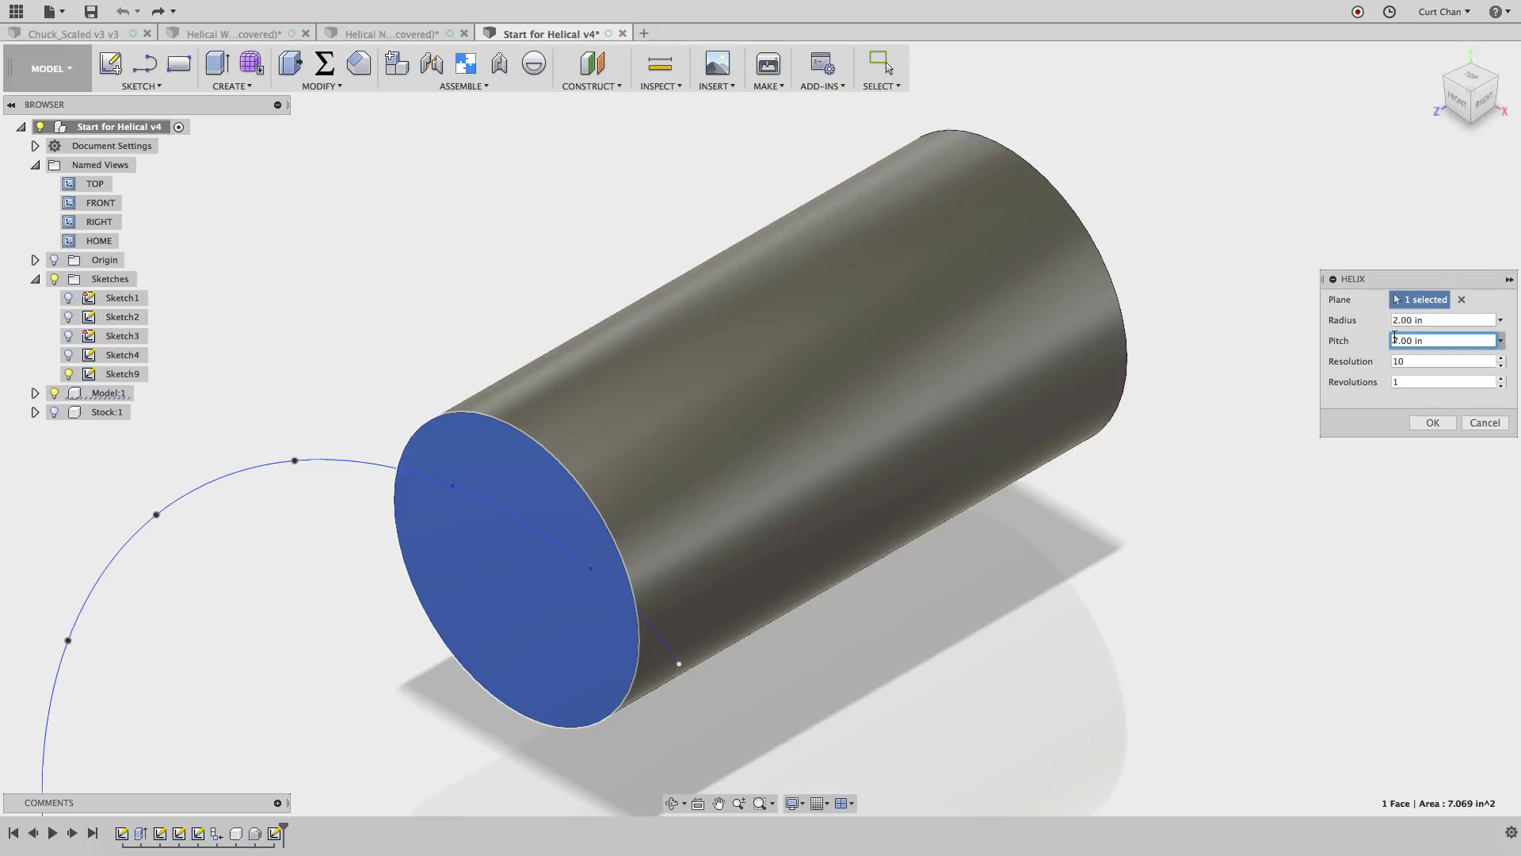
pyautogui.write('17')
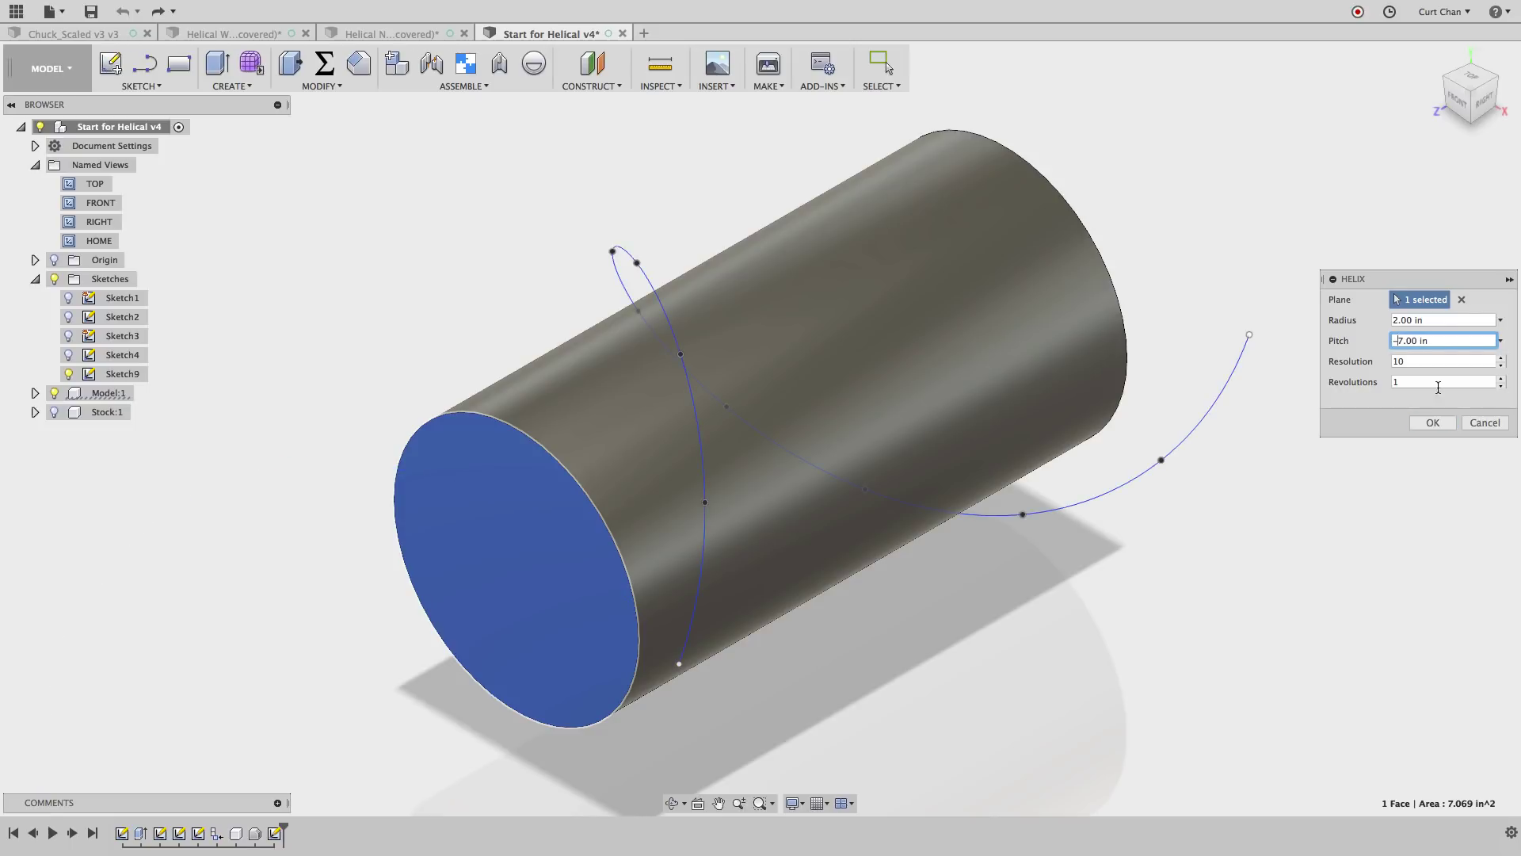
pyautogui.click(1363, 381)
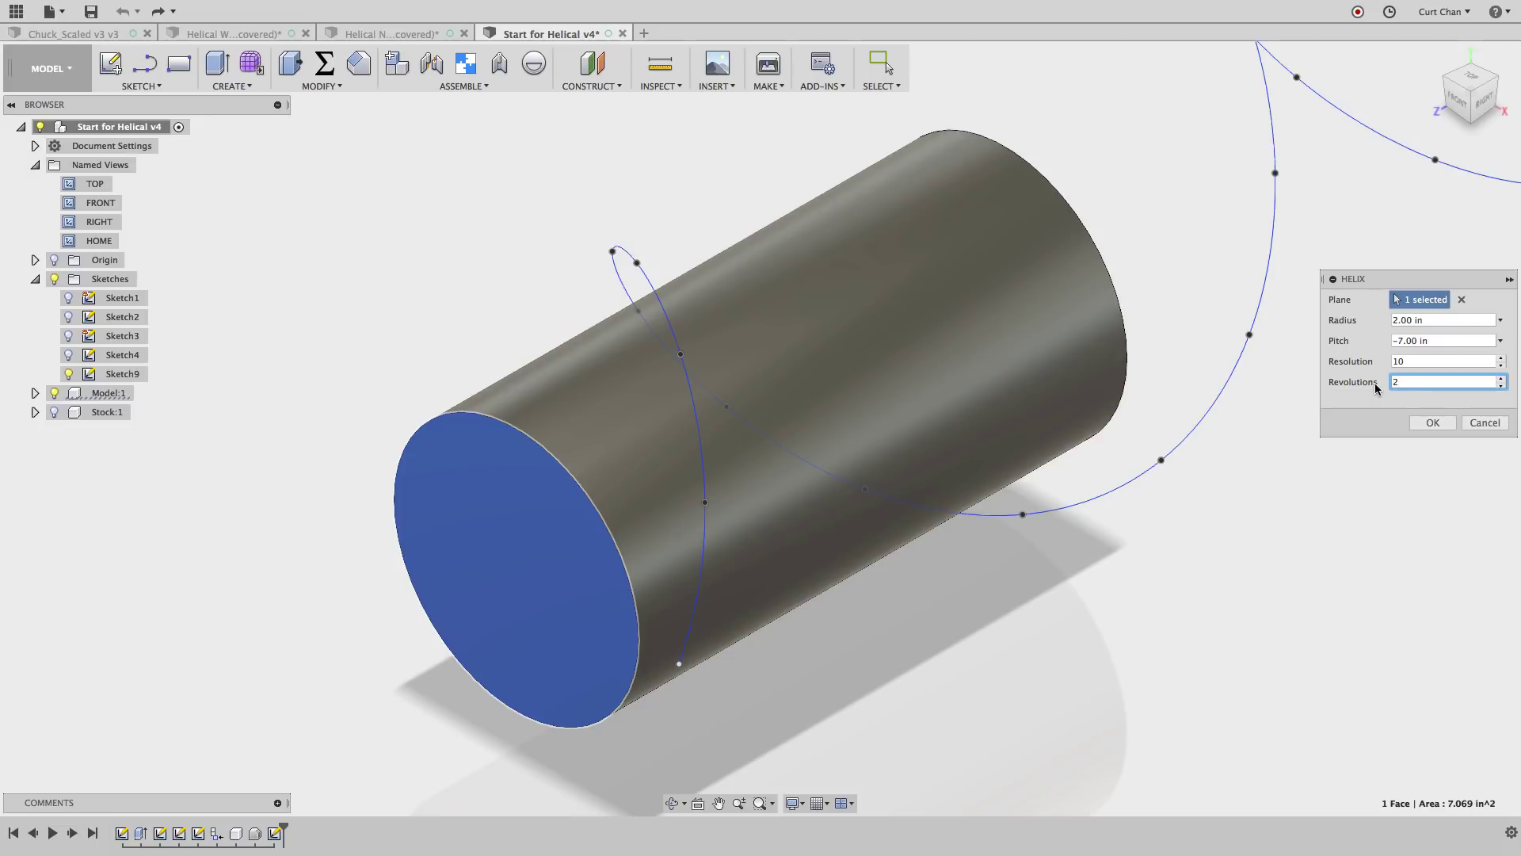
pyautogui.click(1339, 385)
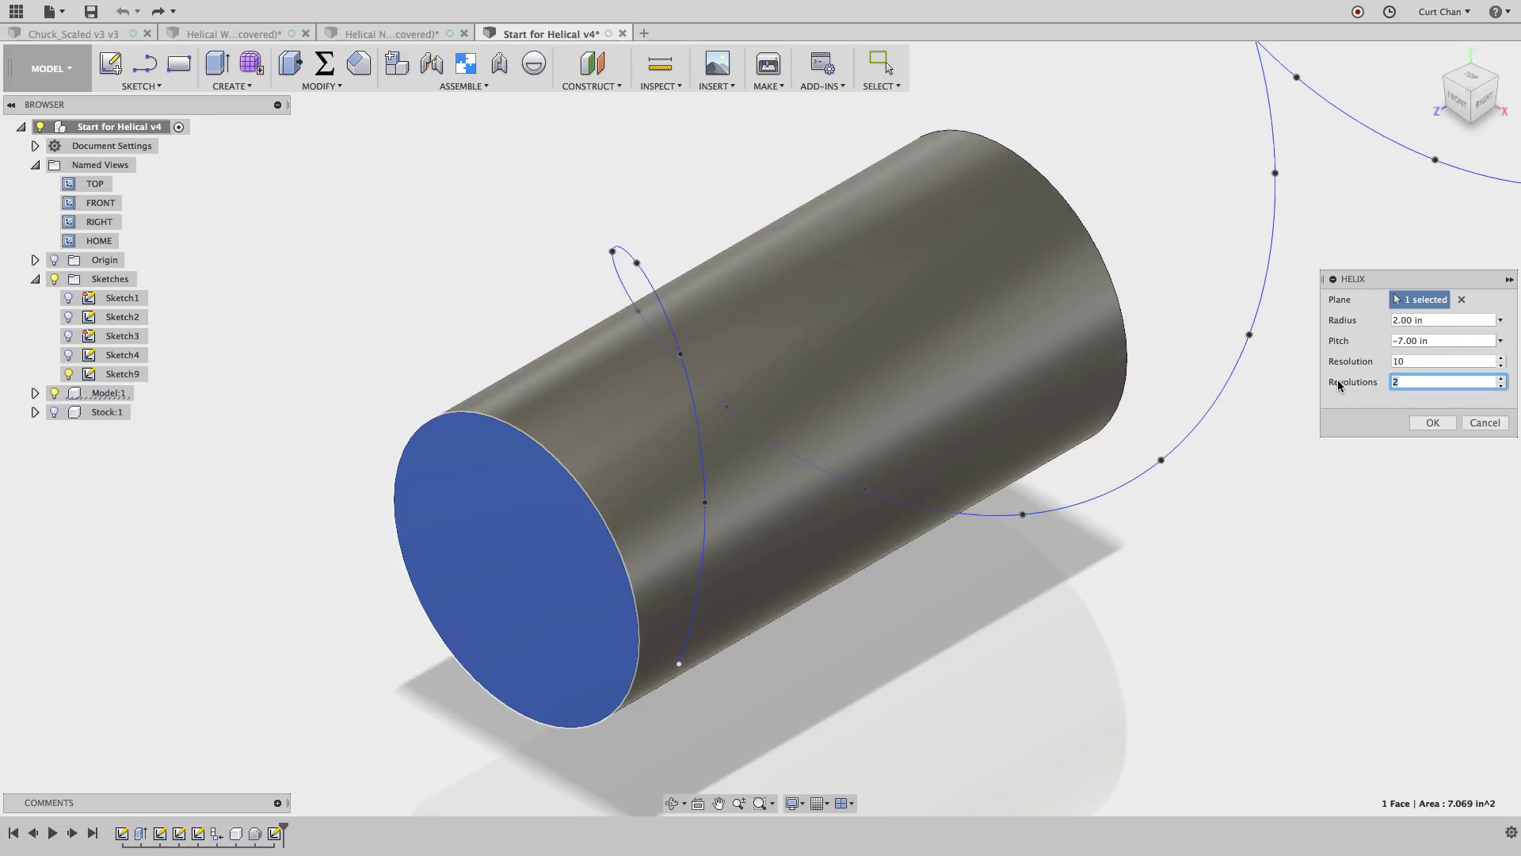
pyautogui.click(1433, 422)
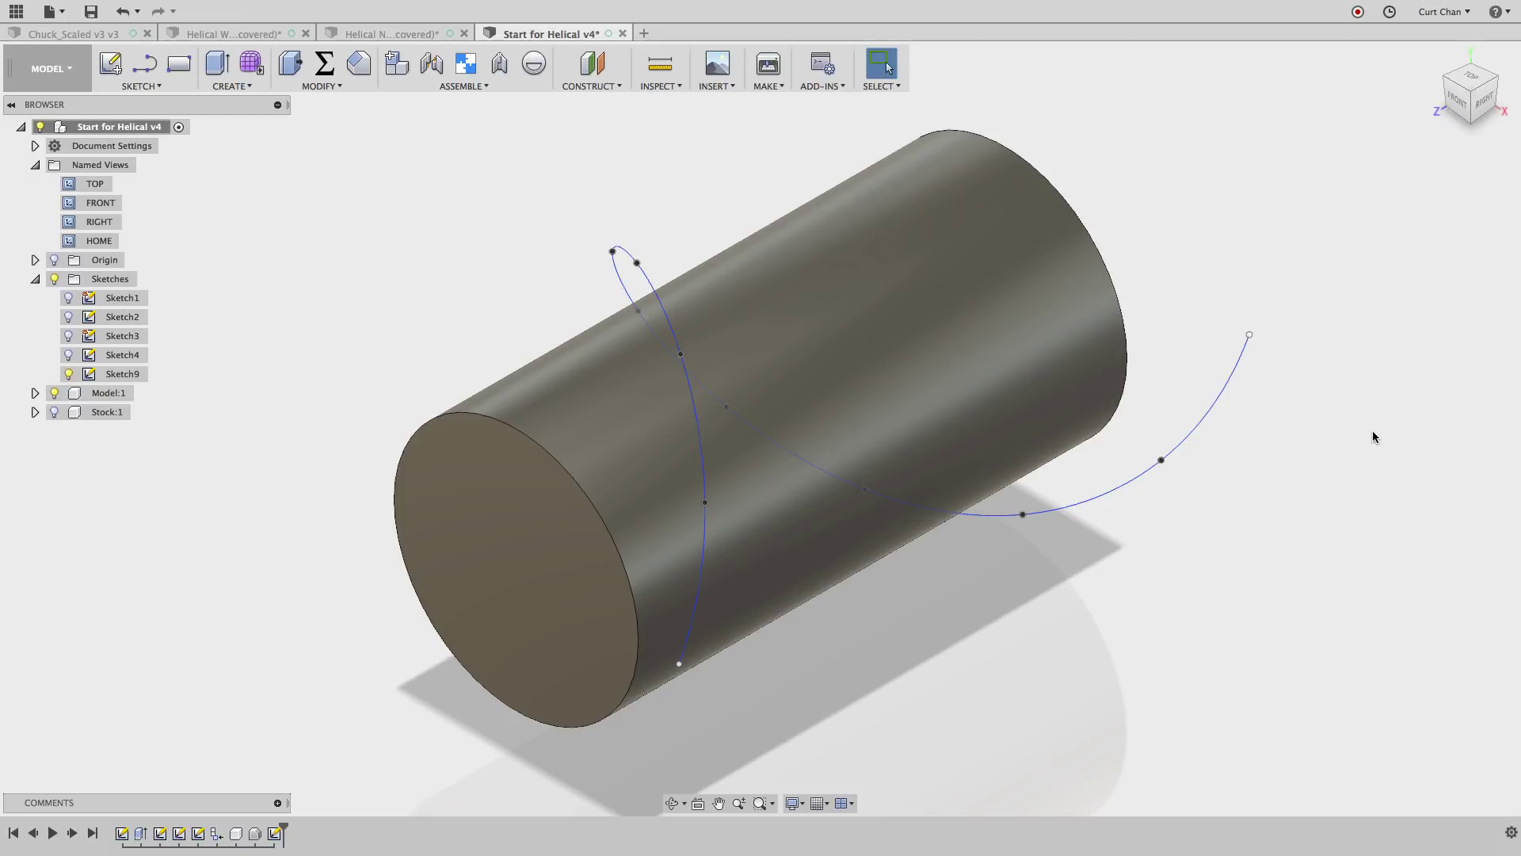
# In a new Sketch10, project the helix curve onto the cylinder's outer face and finish the sketch.
pyautogui.write('s')
pyautogui.write('pro')
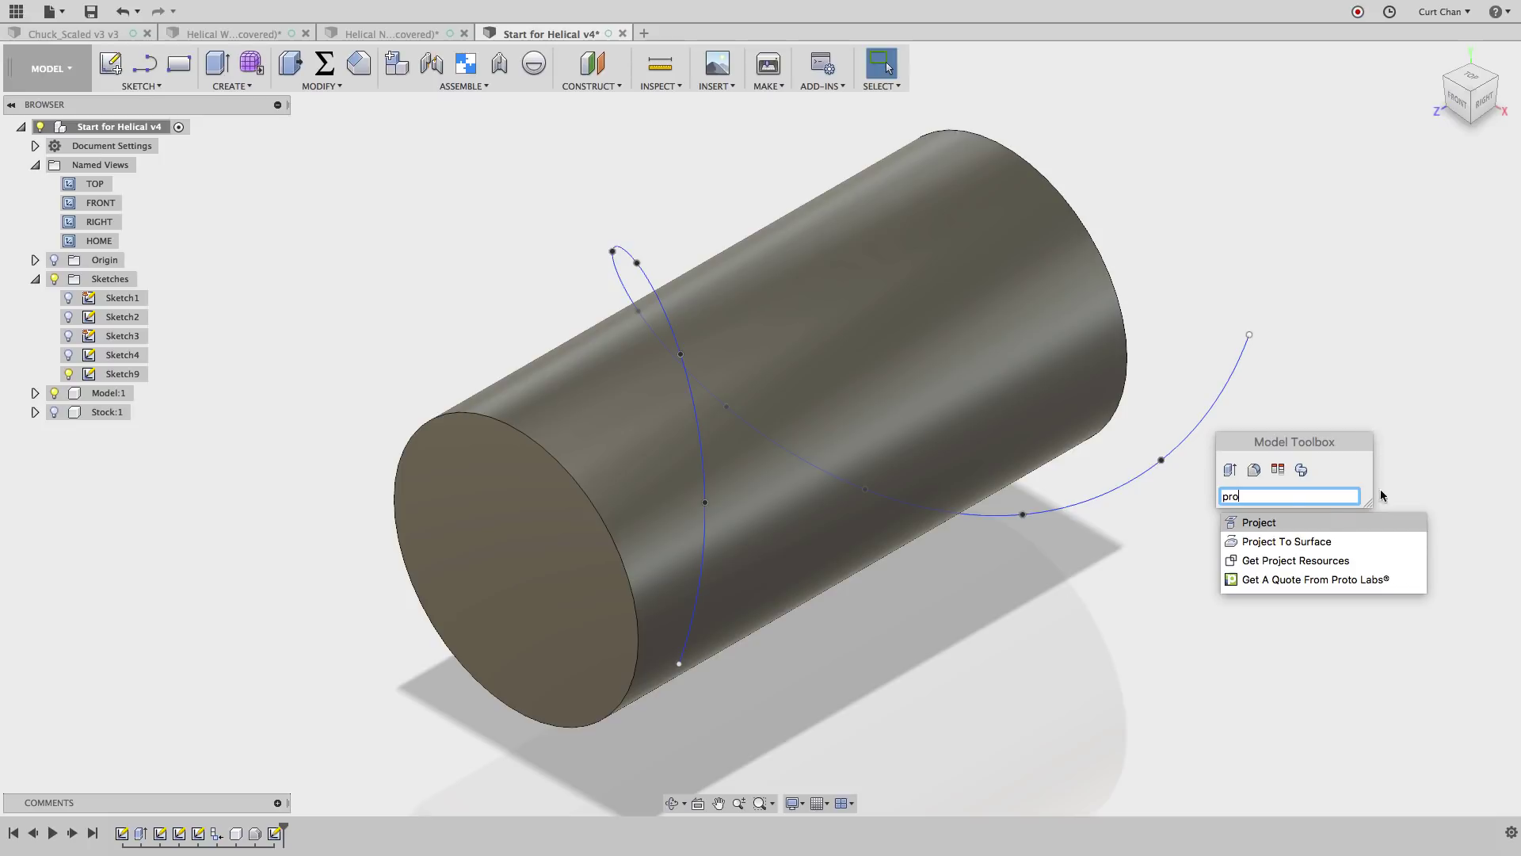
pyautogui.click(1342, 542)
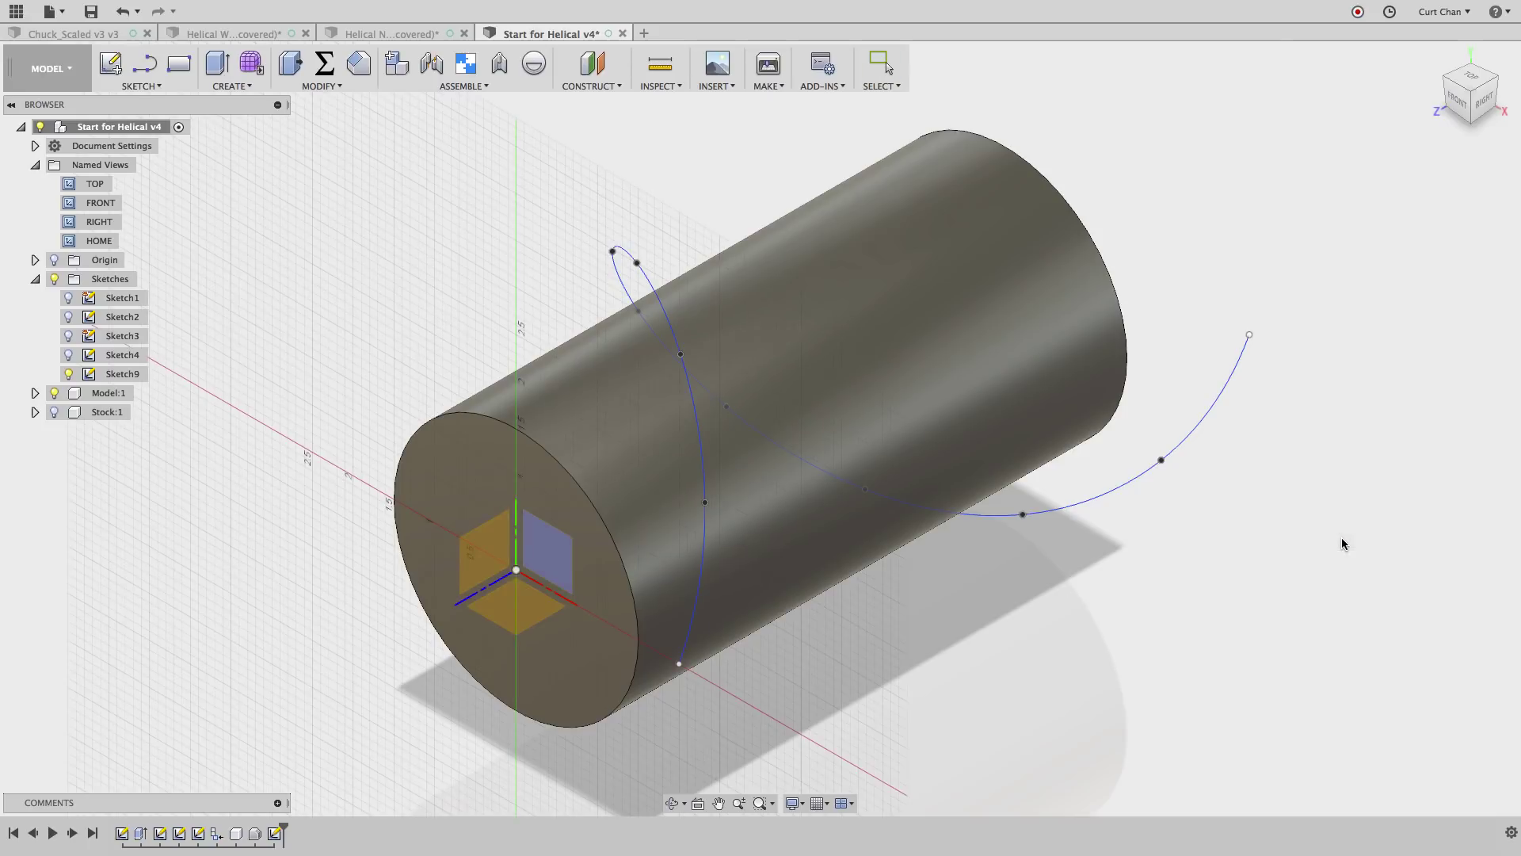
pyautogui.click(523, 610)
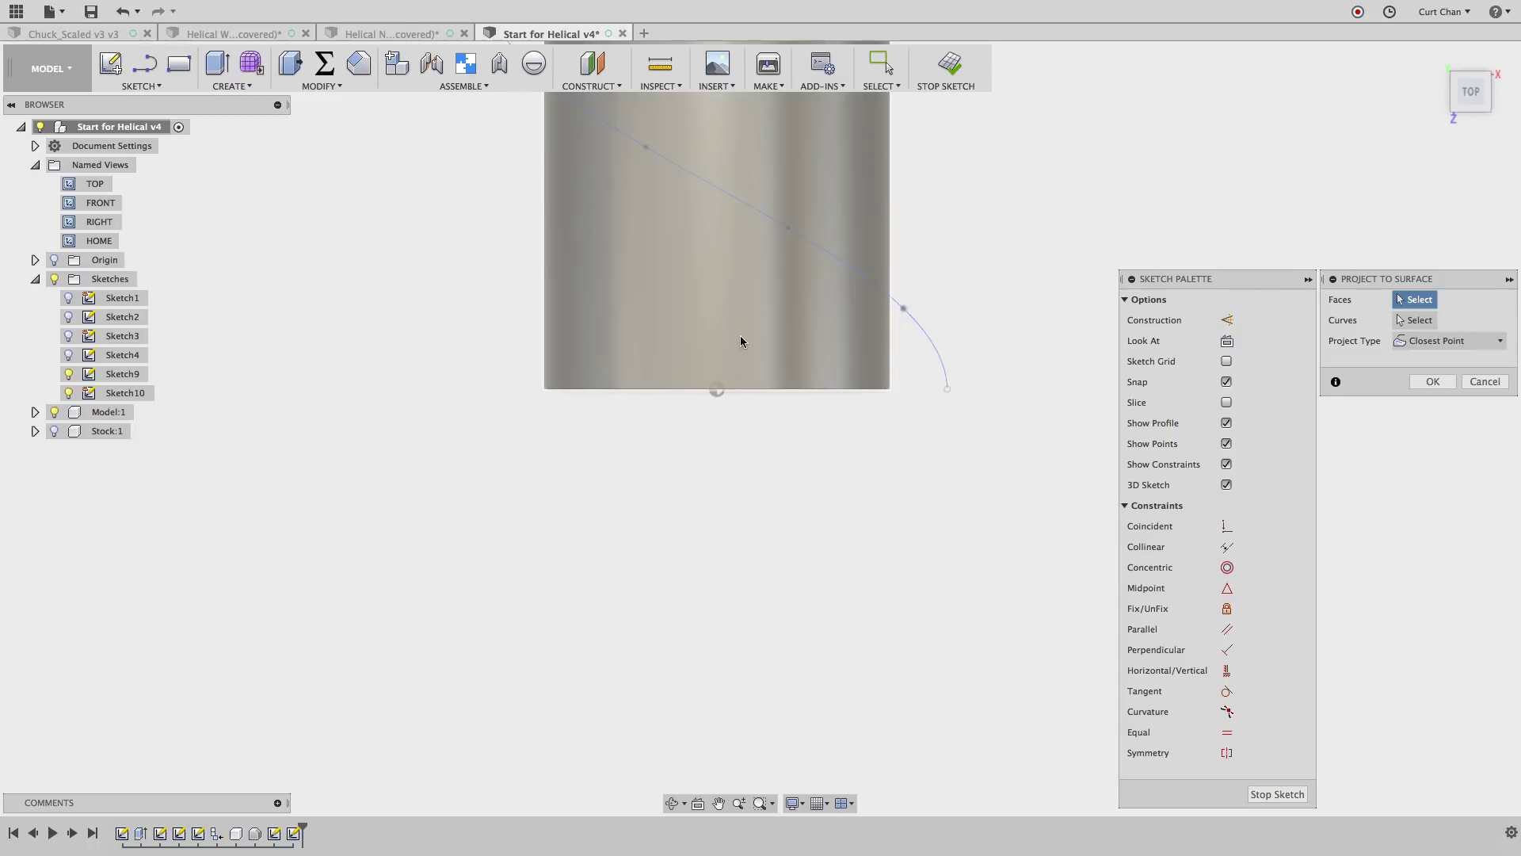
pyautogui.click(740, 336)
pyautogui.click(1415, 320)
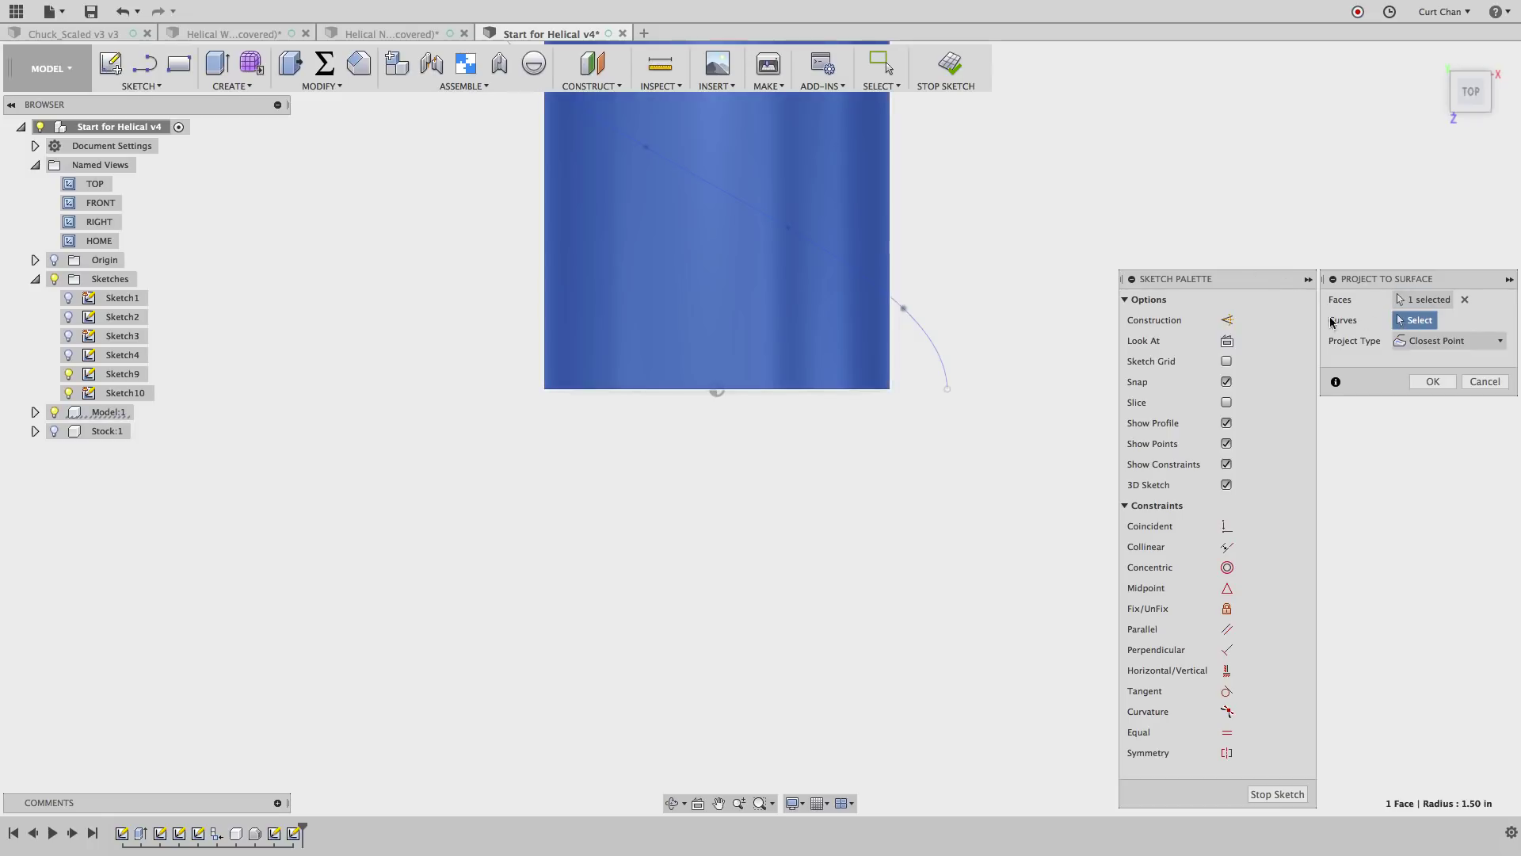
pyautogui.click(938, 355)
pyautogui.click(1438, 382)
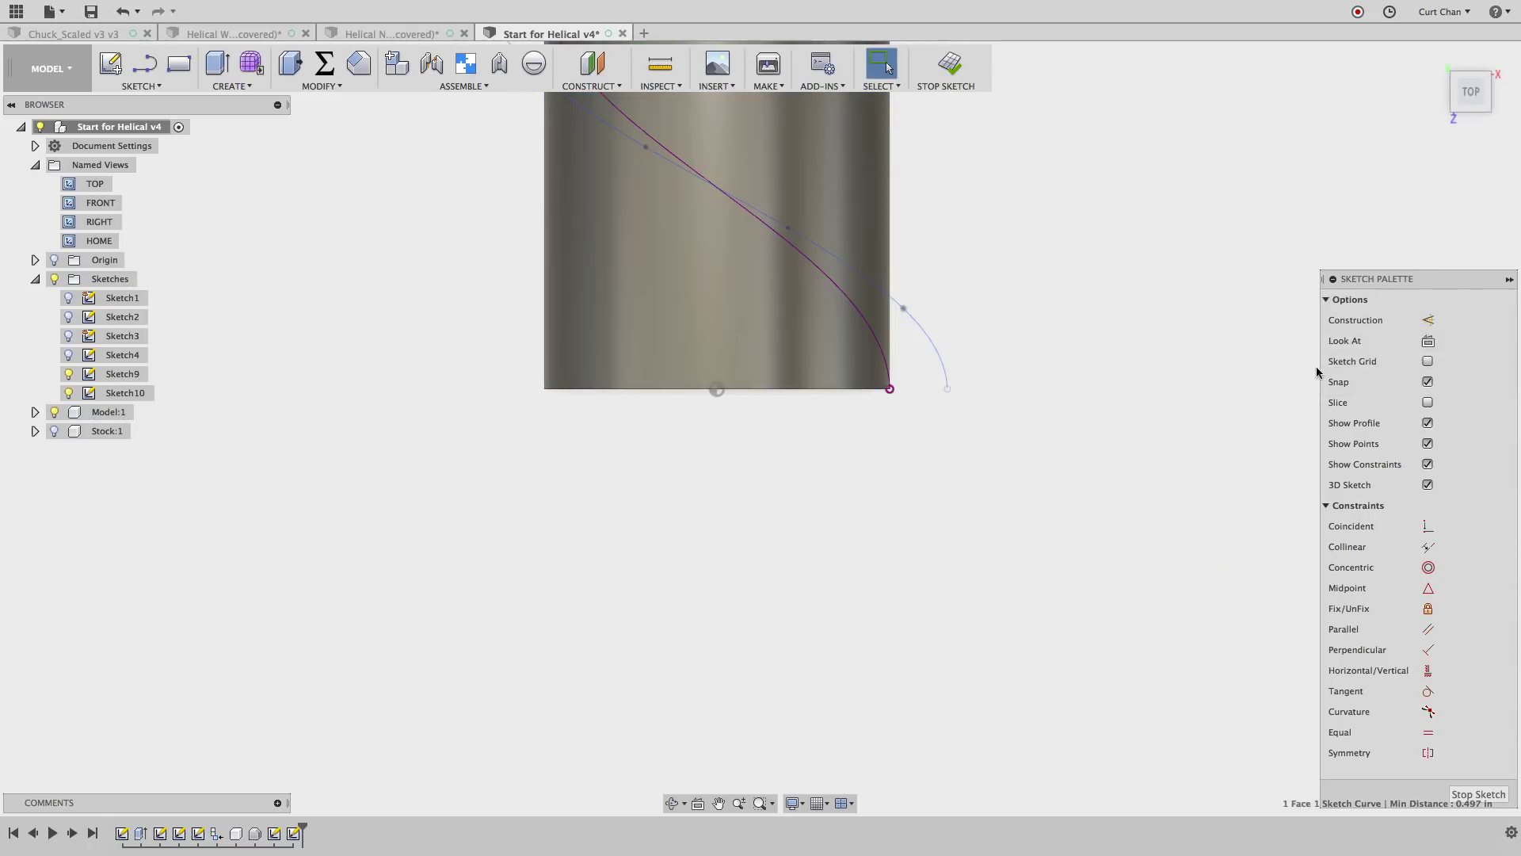
pyautogui.click(1478, 795)
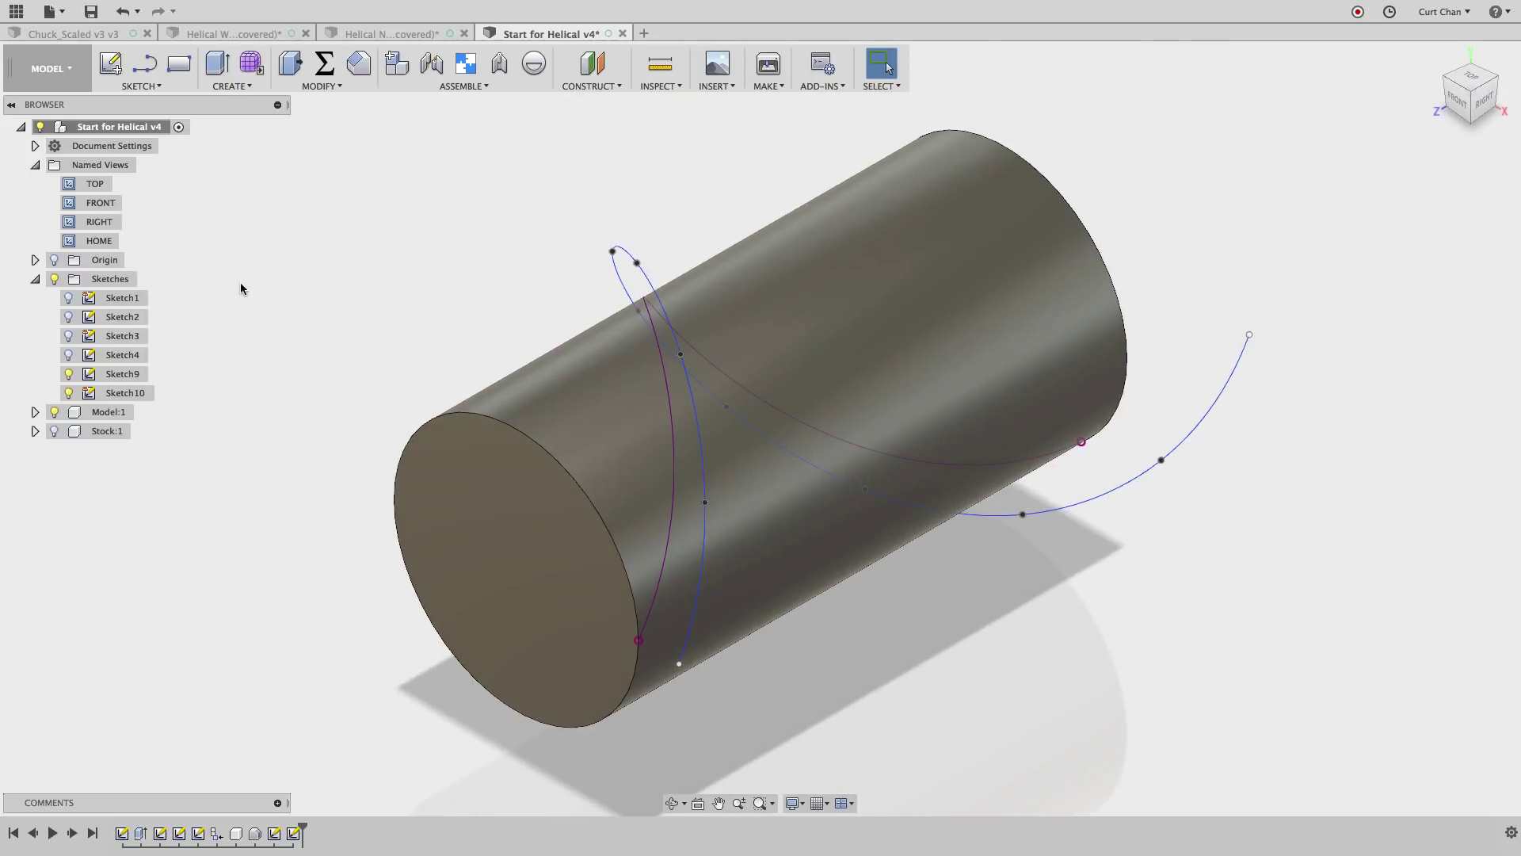
# Hide Sketch9, regenerate the Trace1 toolpath along the projected curve, and hide CAM Component:1.
pyautogui.click(69, 373)
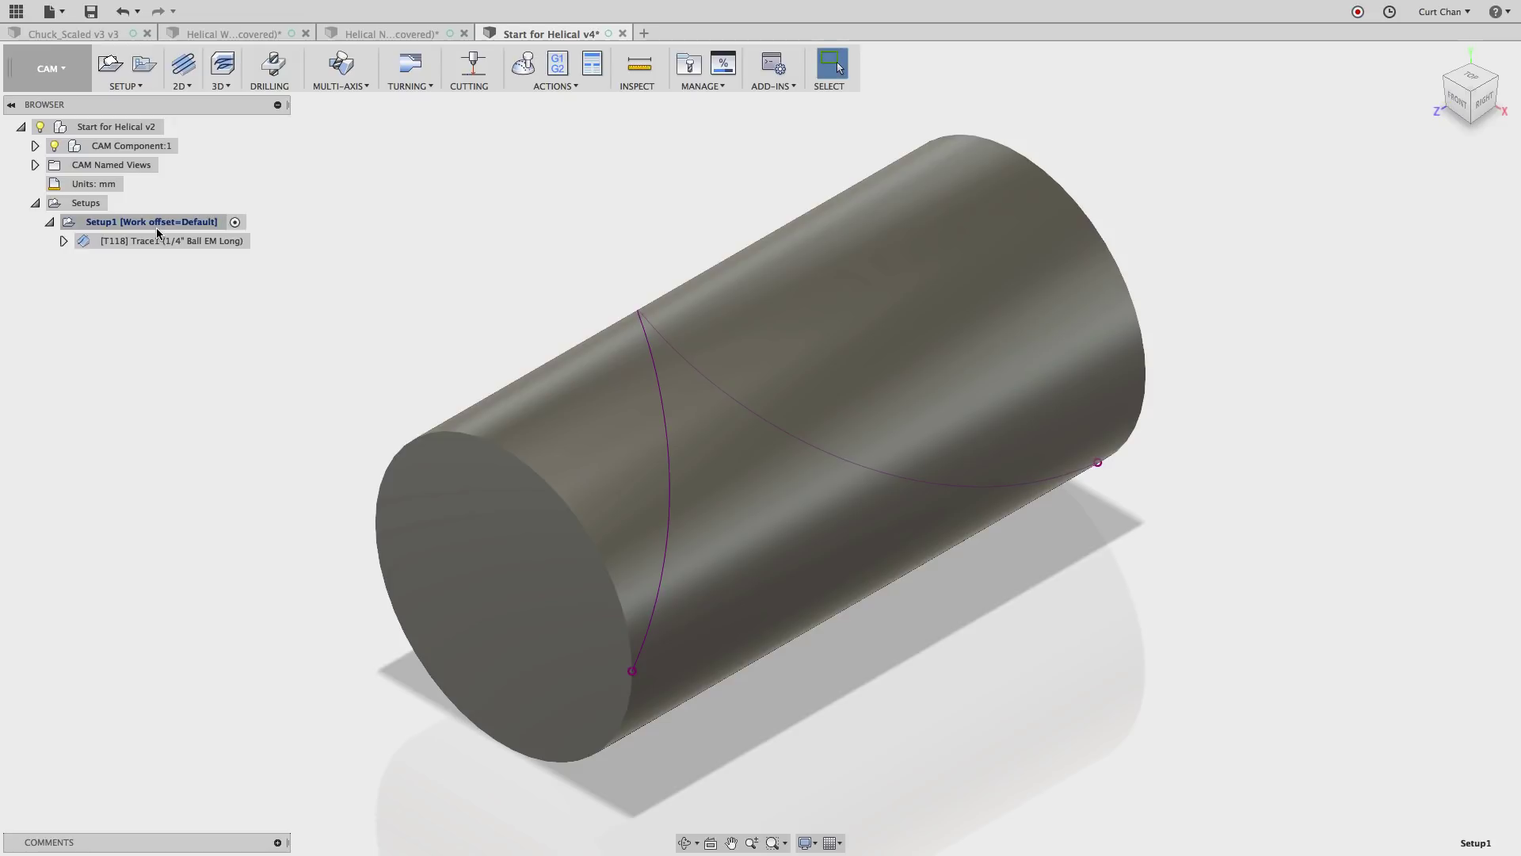
pyautogui.rightClick(159, 241)
pyautogui.click(183, 252)
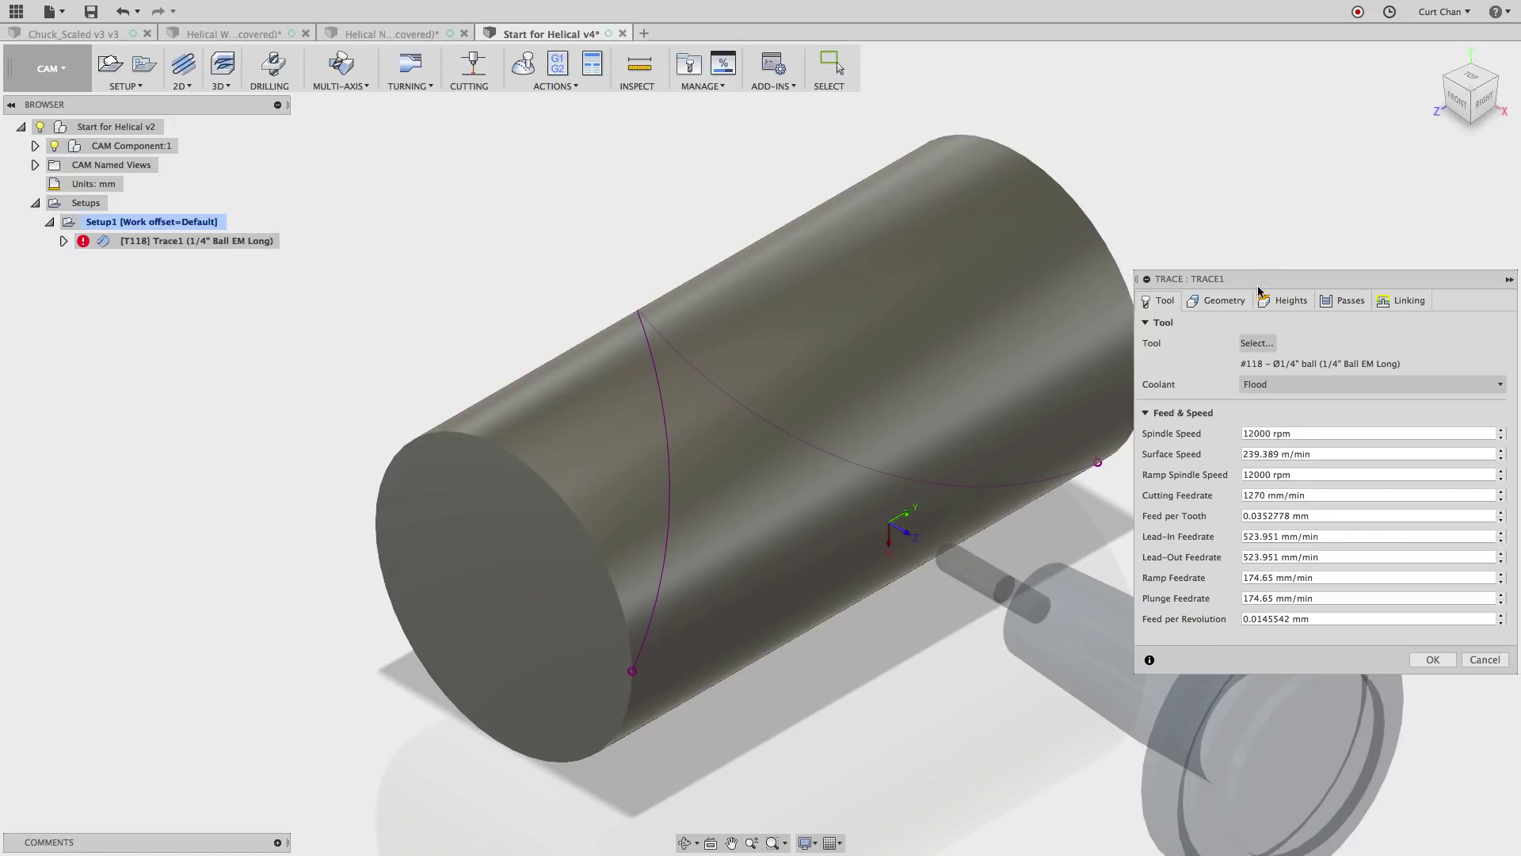
pyautogui.click(1242, 304)
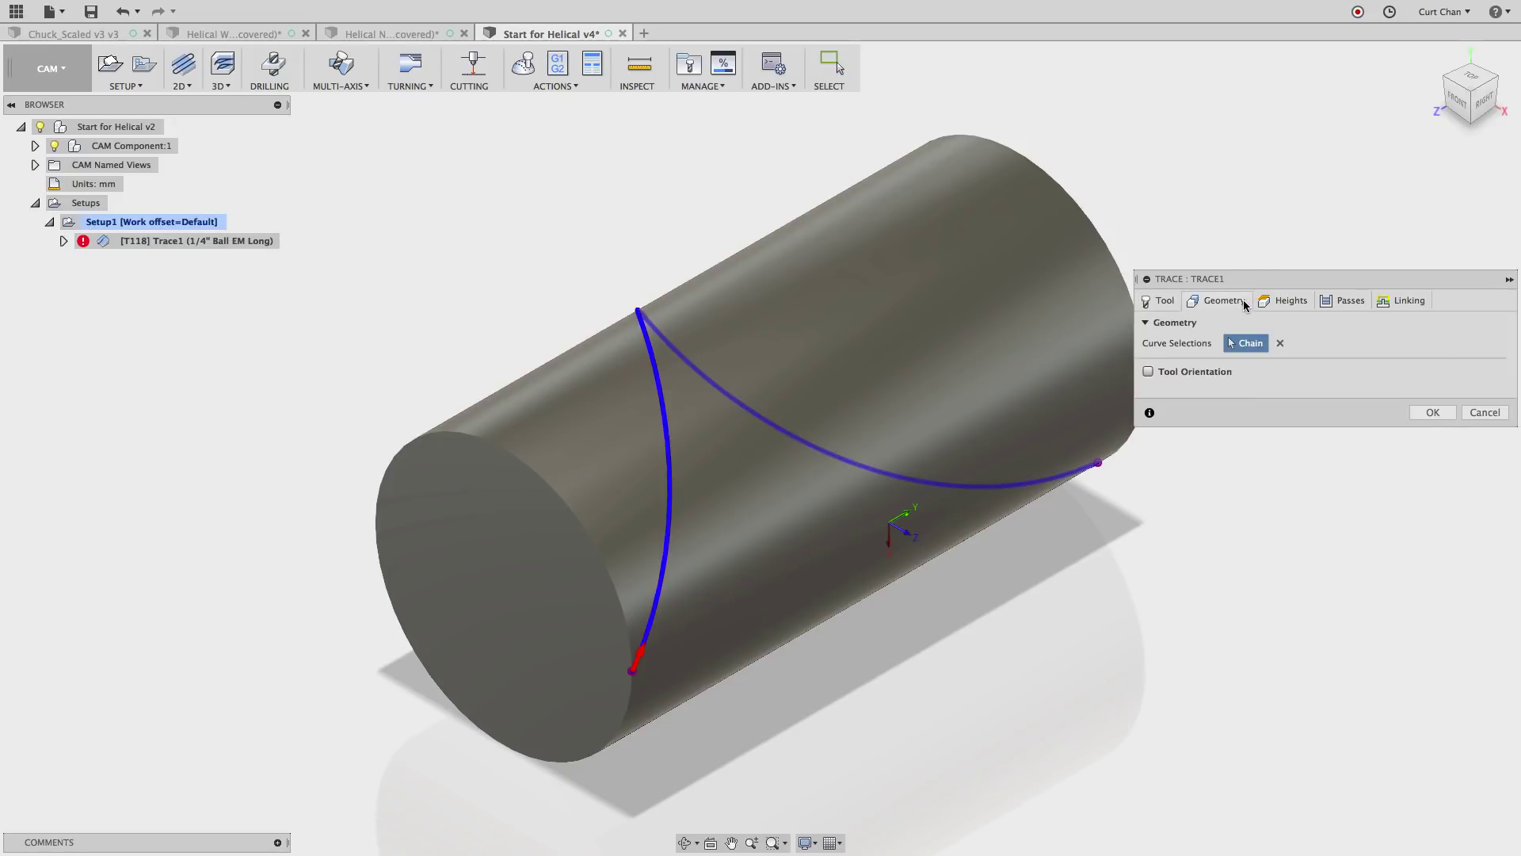
pyautogui.click(1432, 412)
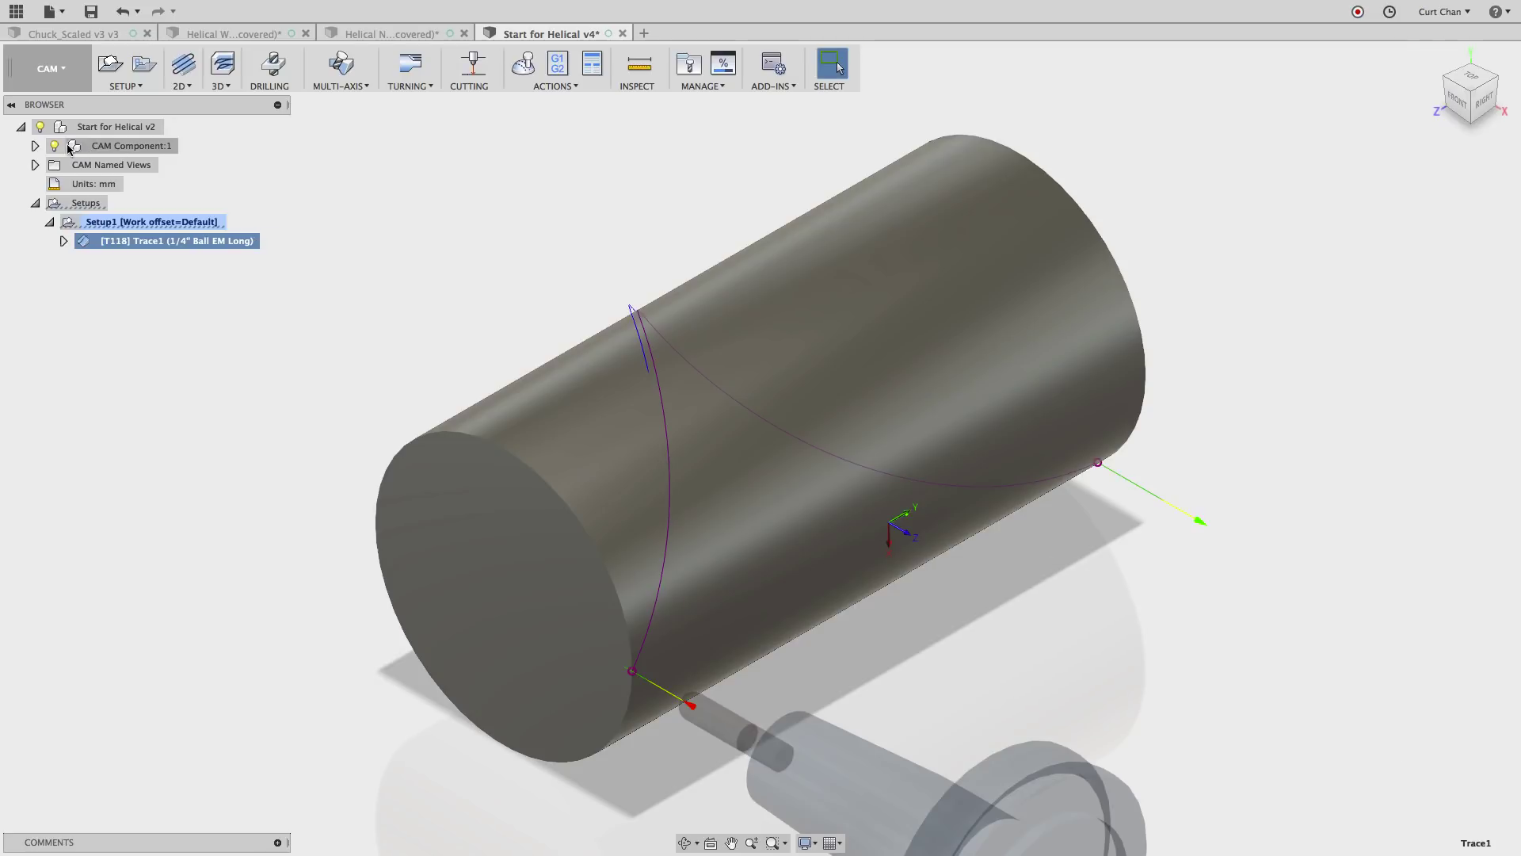
pyautogui.click(54, 145)
# Simulate Setup1 with stock shown, watch Trace1 cut wrongly through the cylinder, then exit the simulation.
pyautogui.rightClick(184, 224)
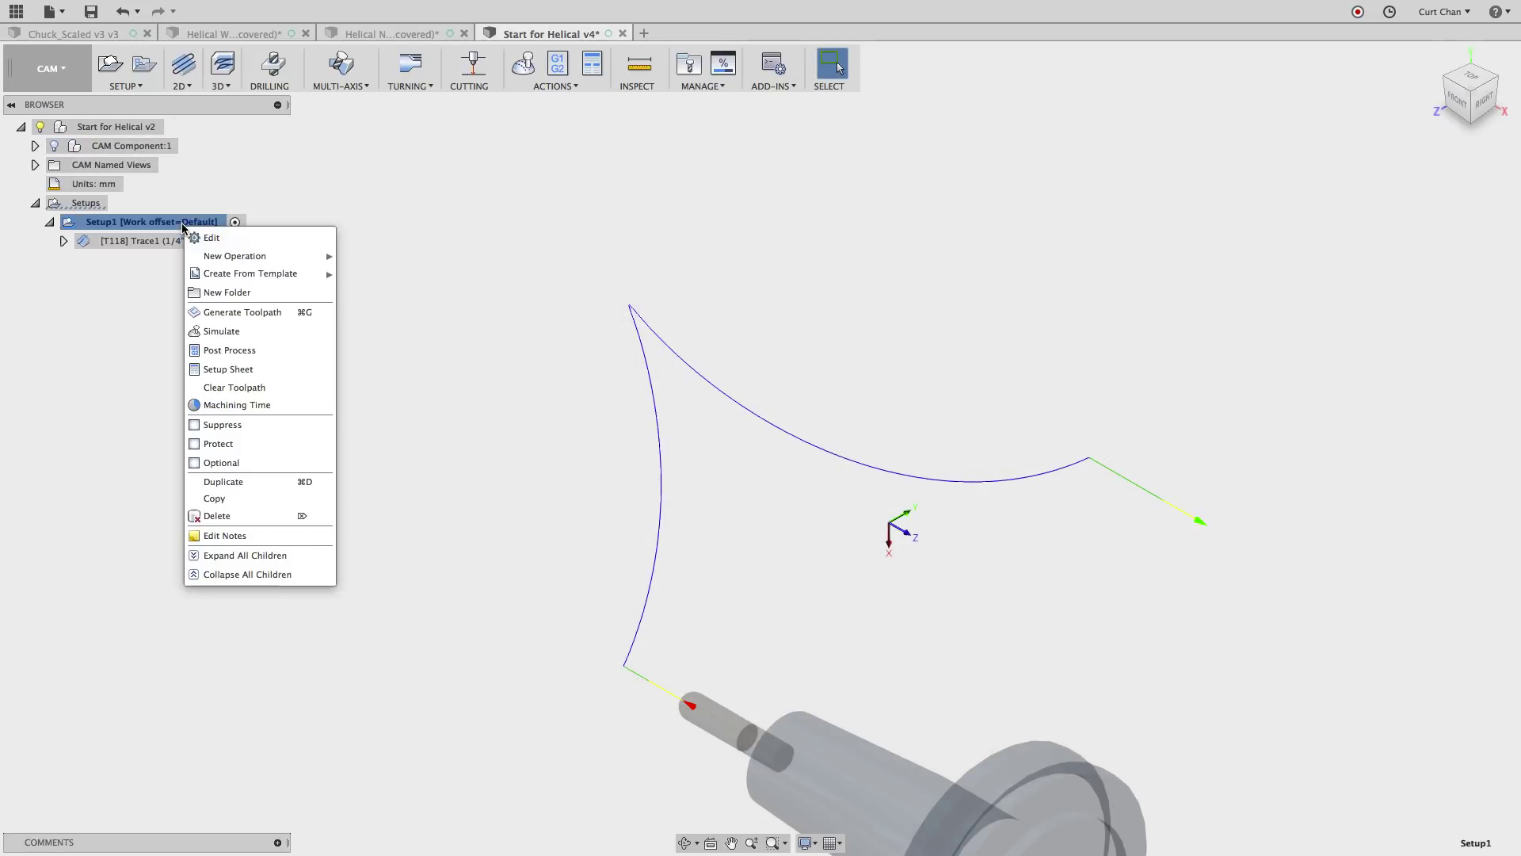
pyautogui.click(234, 333)
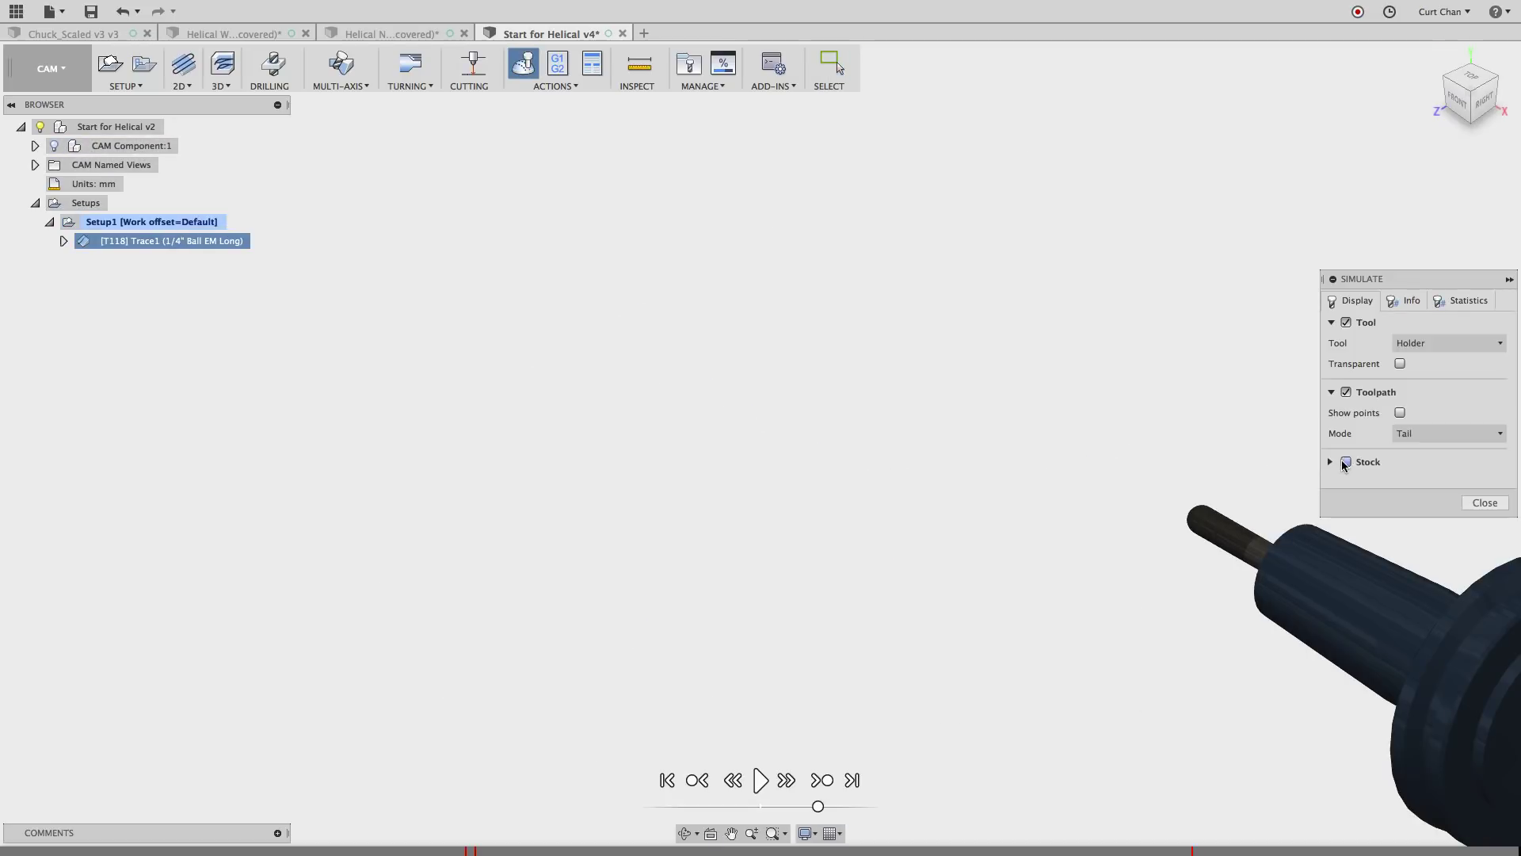
pyautogui.click(1346, 461)
pyautogui.click(764, 784)
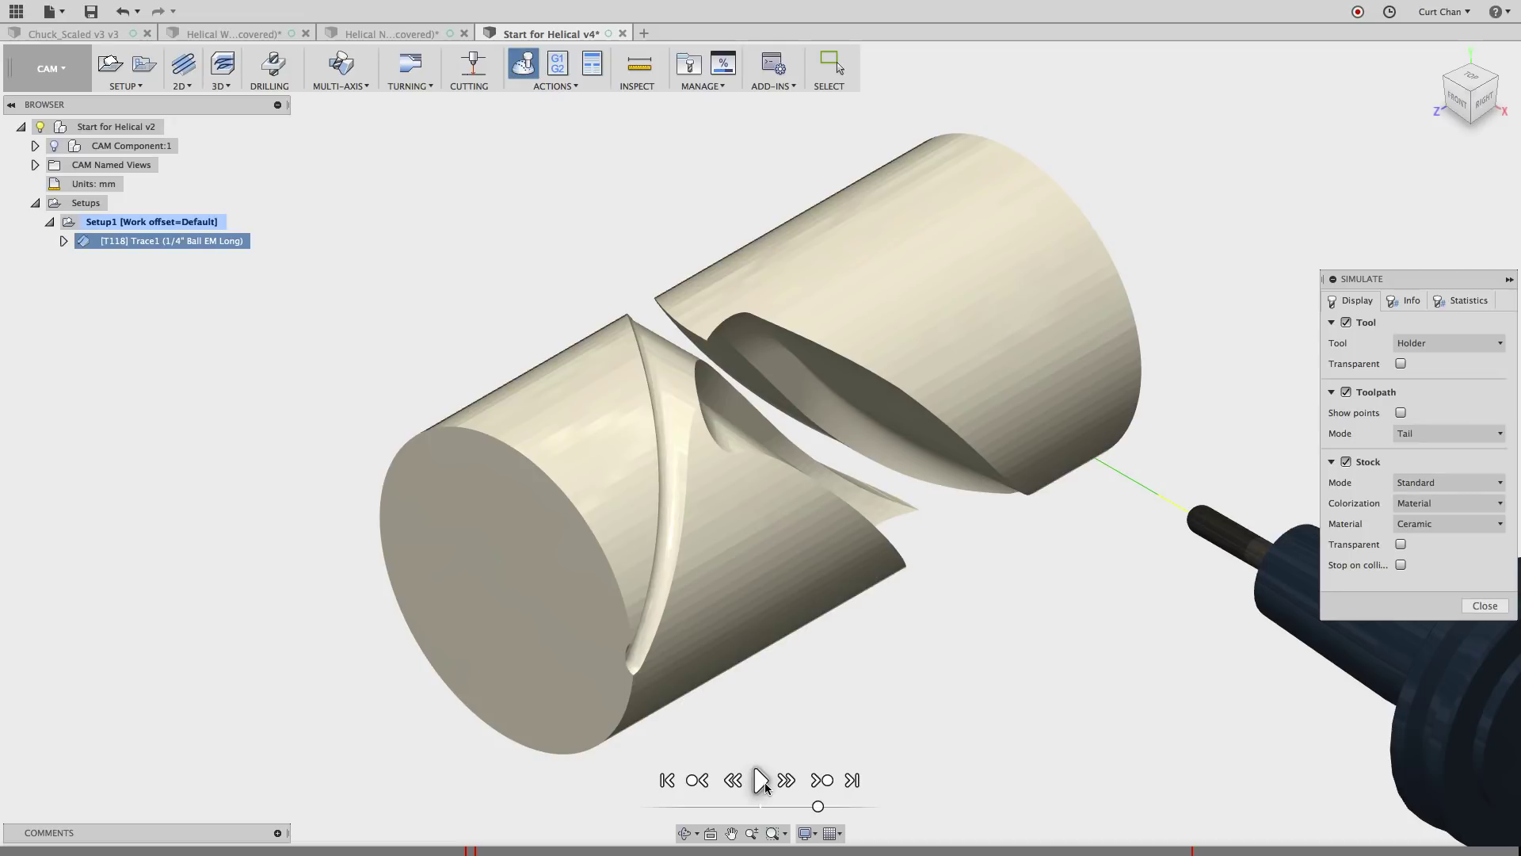
pyautogui.press('Escape')
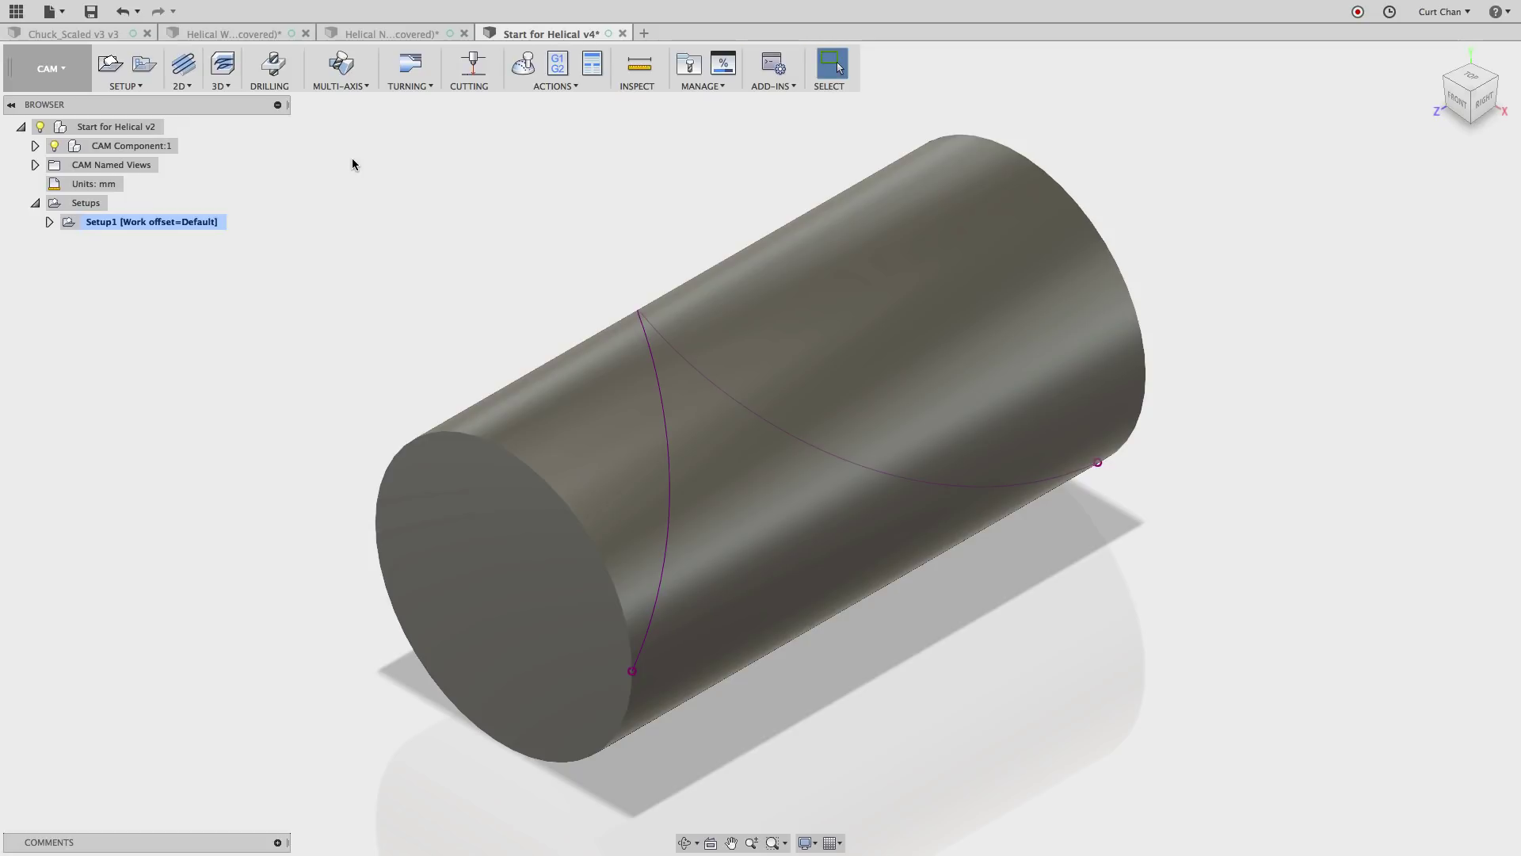
# Create a 2D Contour on the projected curve chain, wrapped onto the 38.1 mm-radius cylinder face.
pyautogui.click(187, 87)
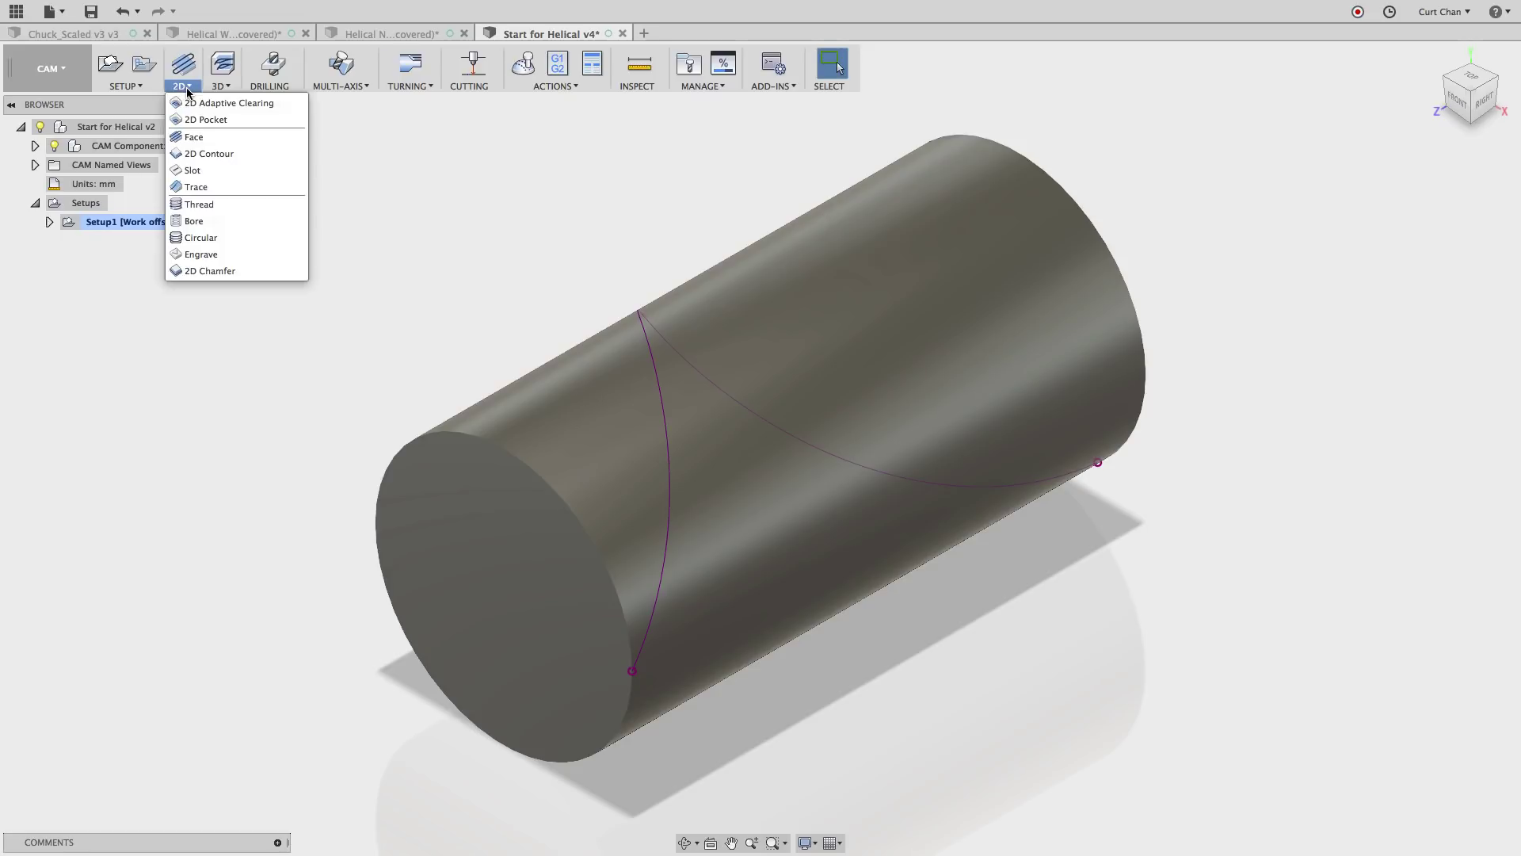
pyautogui.click(237, 150)
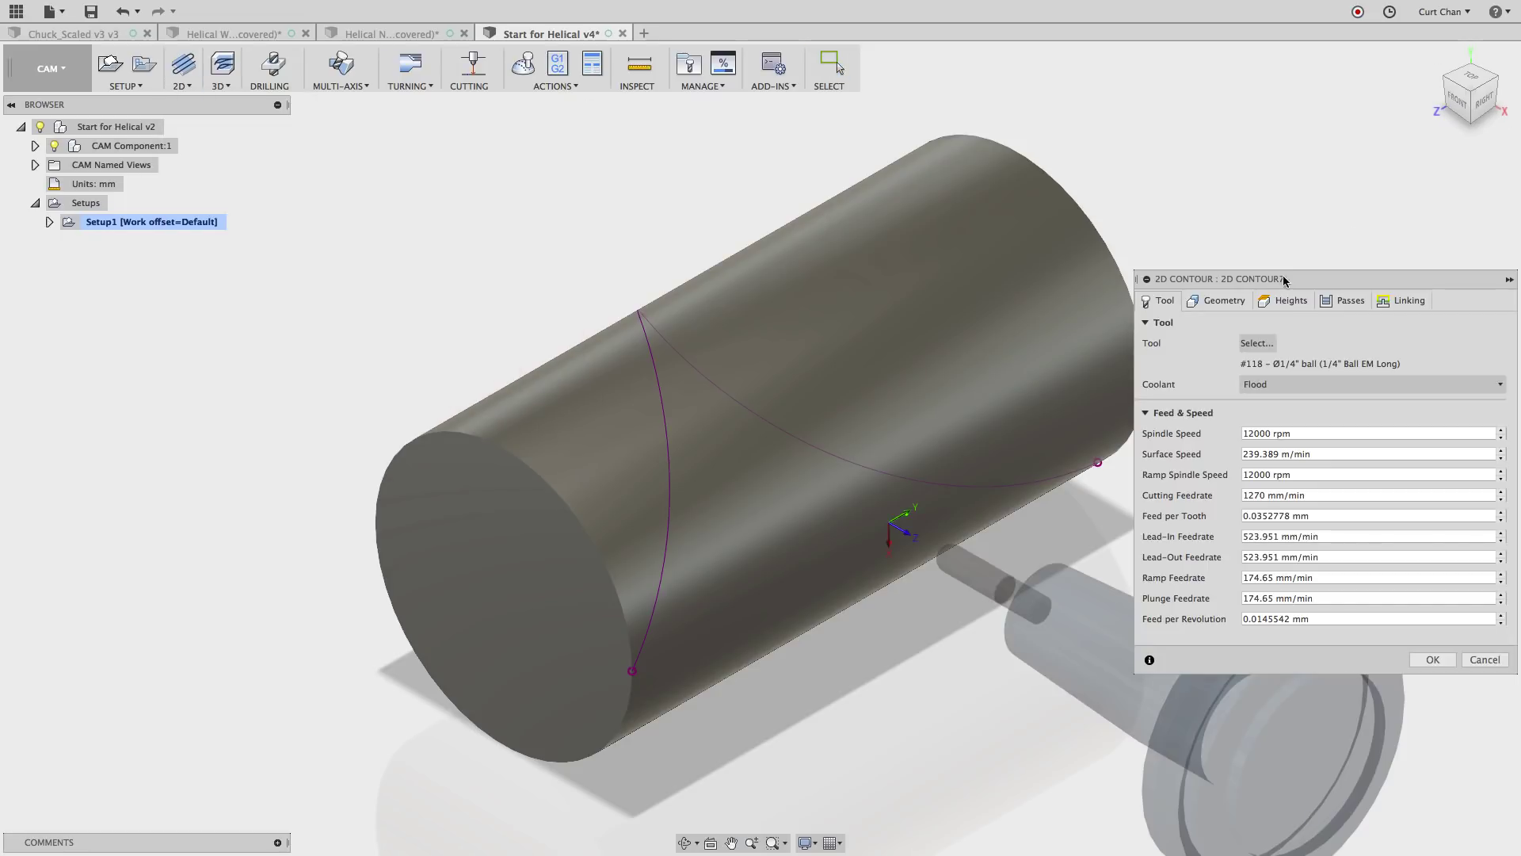
pyautogui.click(1224, 300)
pyautogui.click(646, 336)
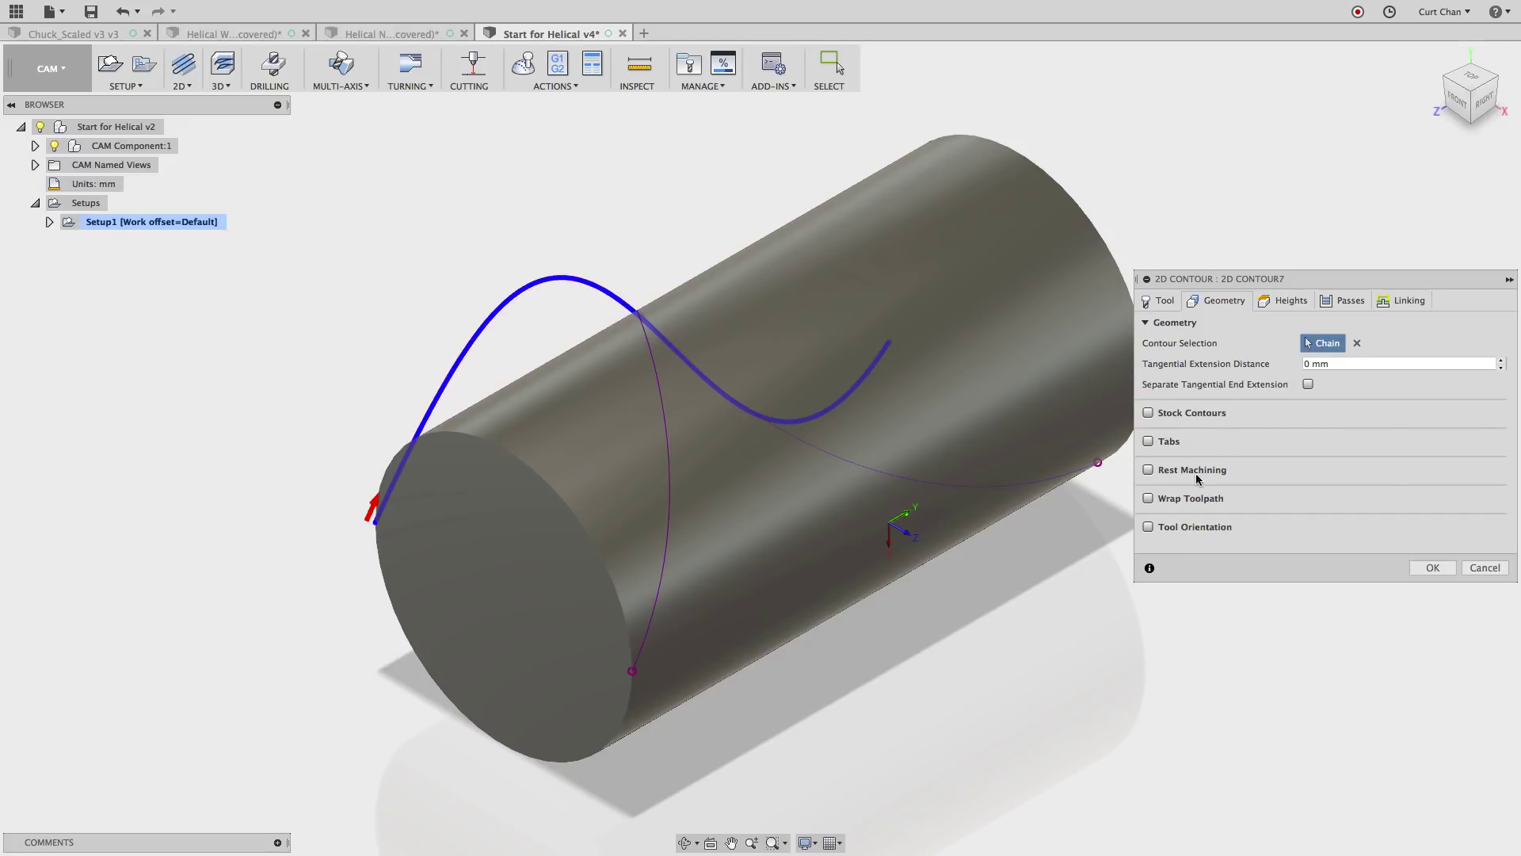
pyautogui.click(1148, 499)
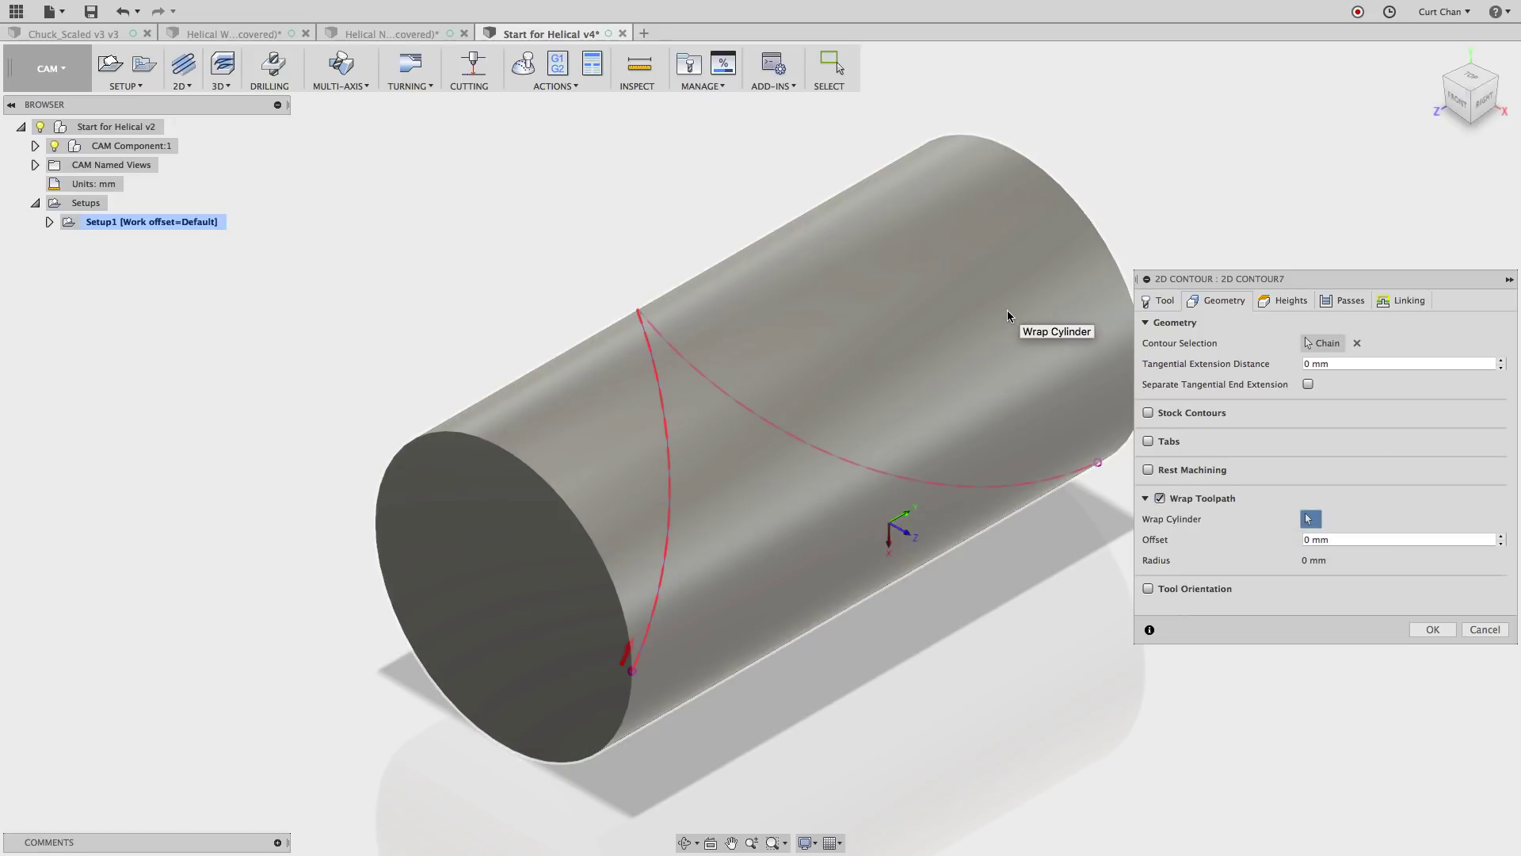
pyautogui.click(1007, 315)
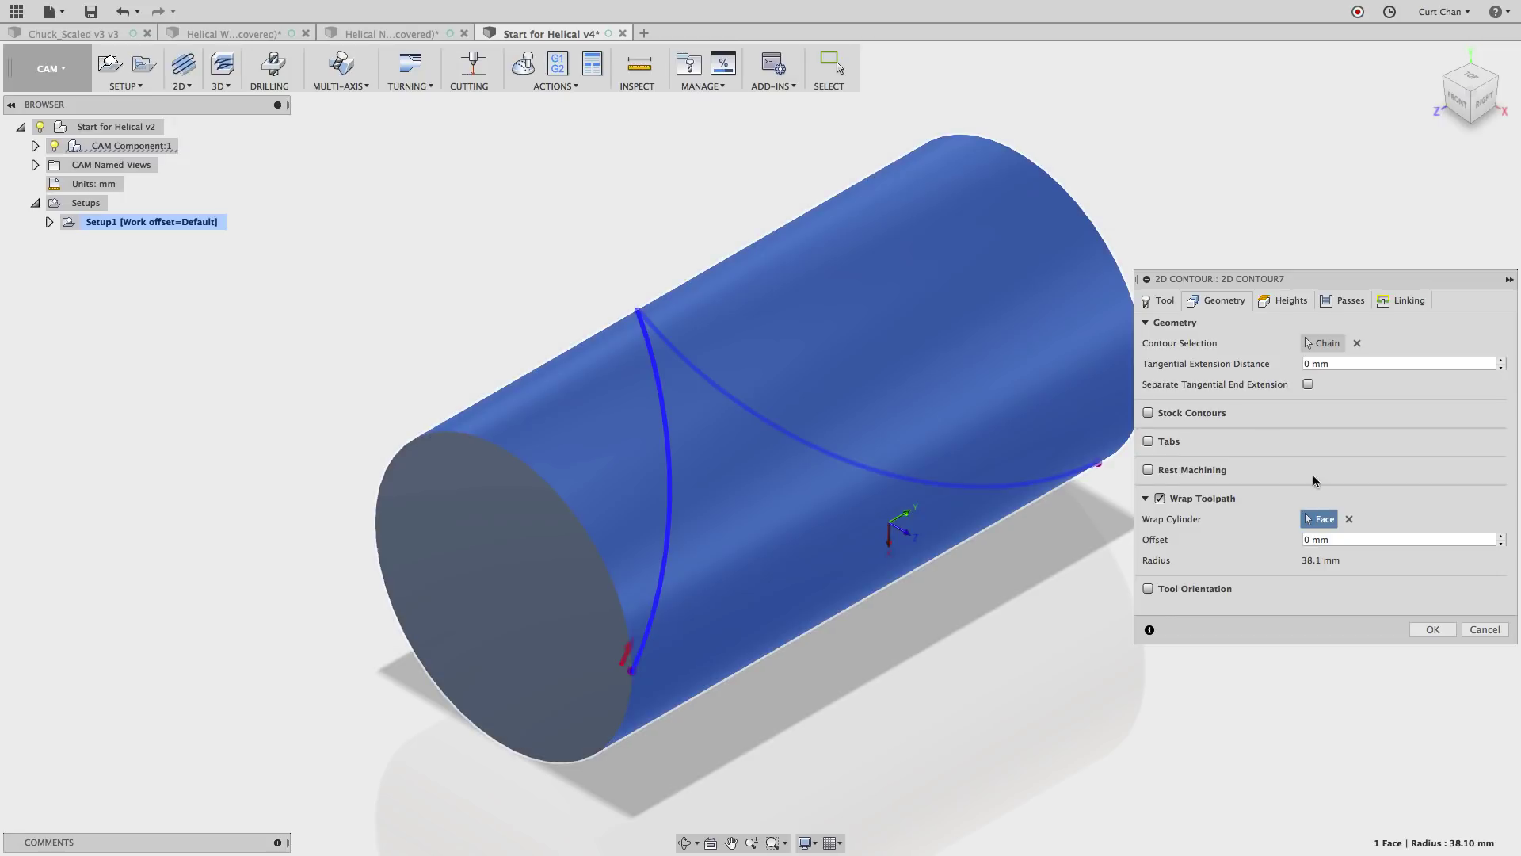
pyautogui.click(1414, 627)
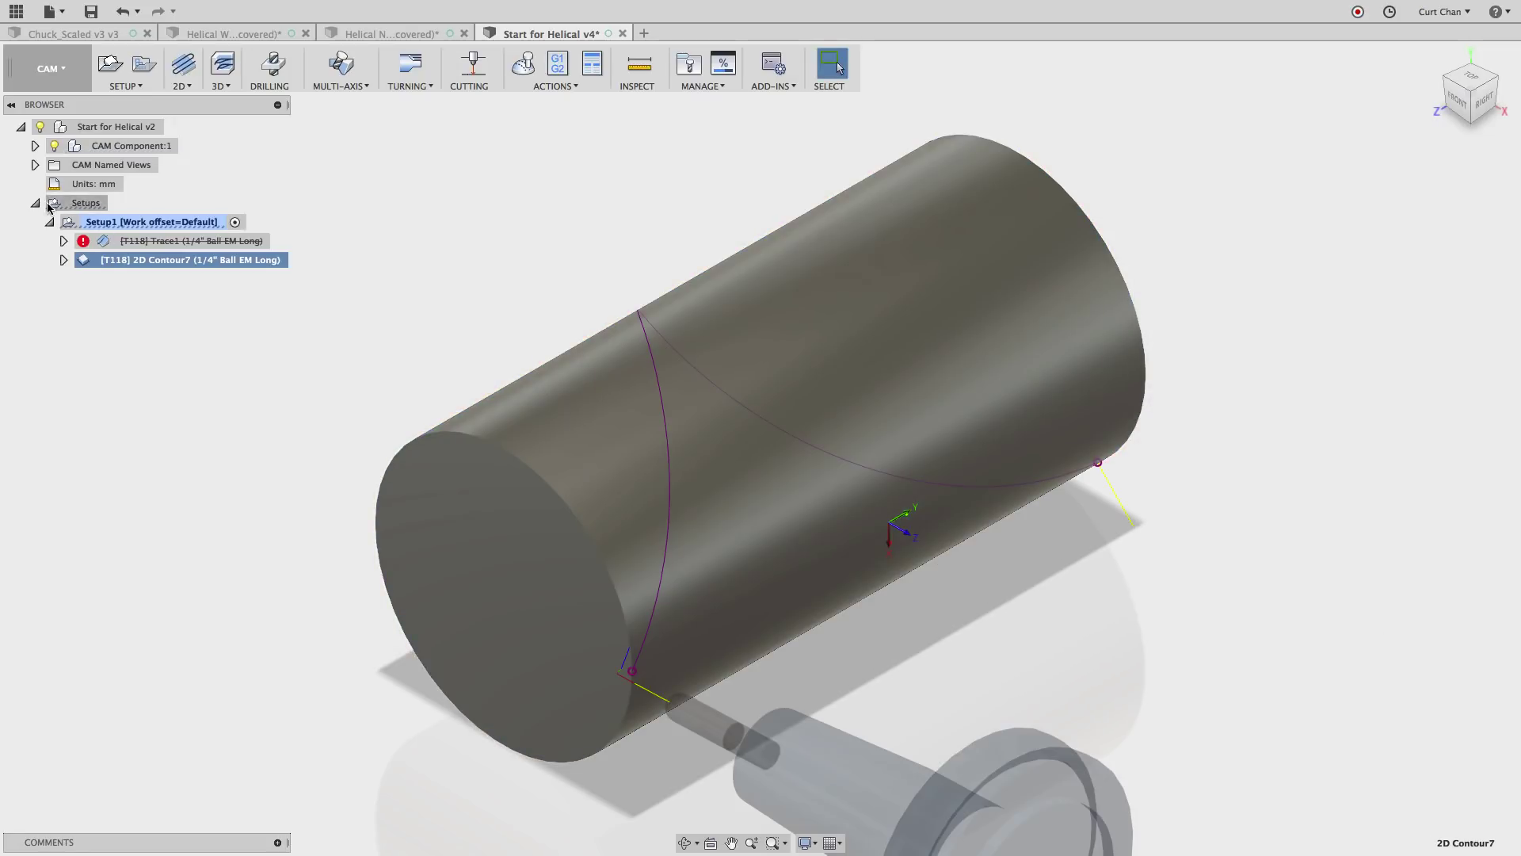
# Hide CAM Component:1 and simulate Setup1 with stock visible, playing, pausing and resuming the groove cut.
pyautogui.click(54, 146)
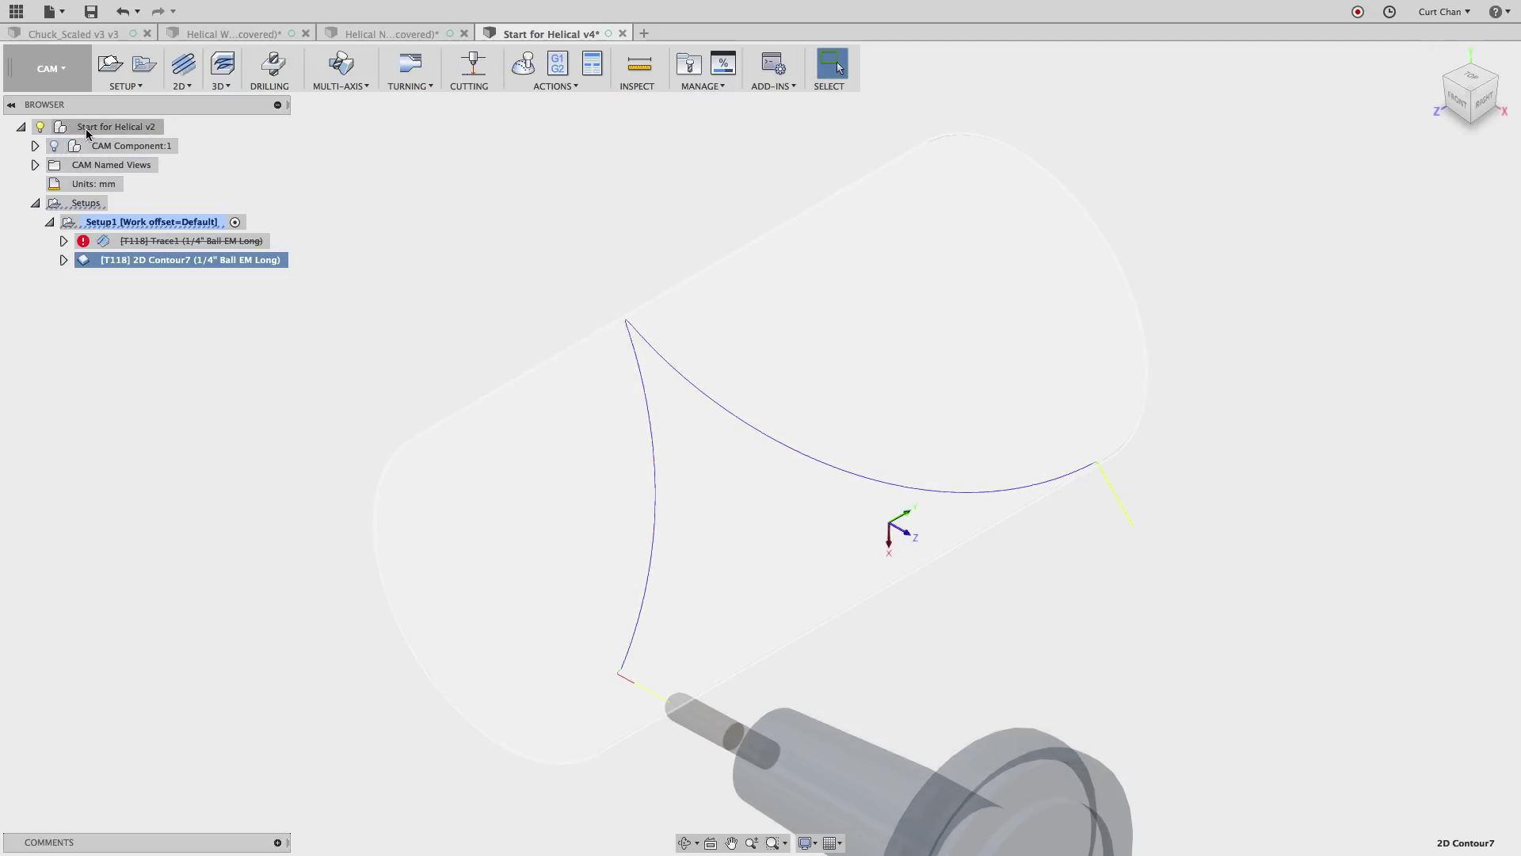
pyautogui.rightClick(193, 222)
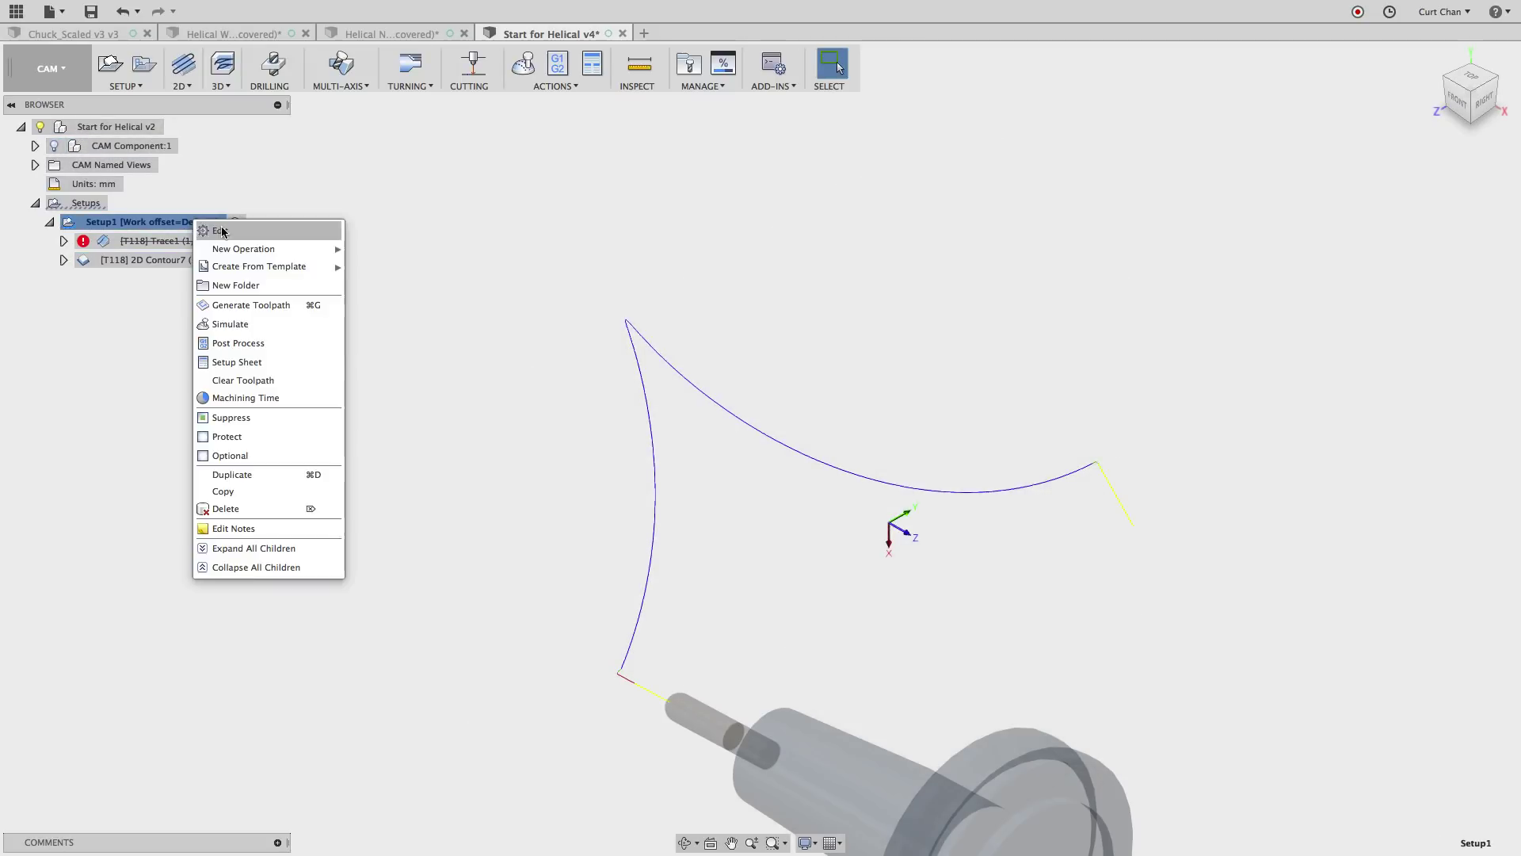
pyautogui.click(267, 324)
pyautogui.click(1346, 482)
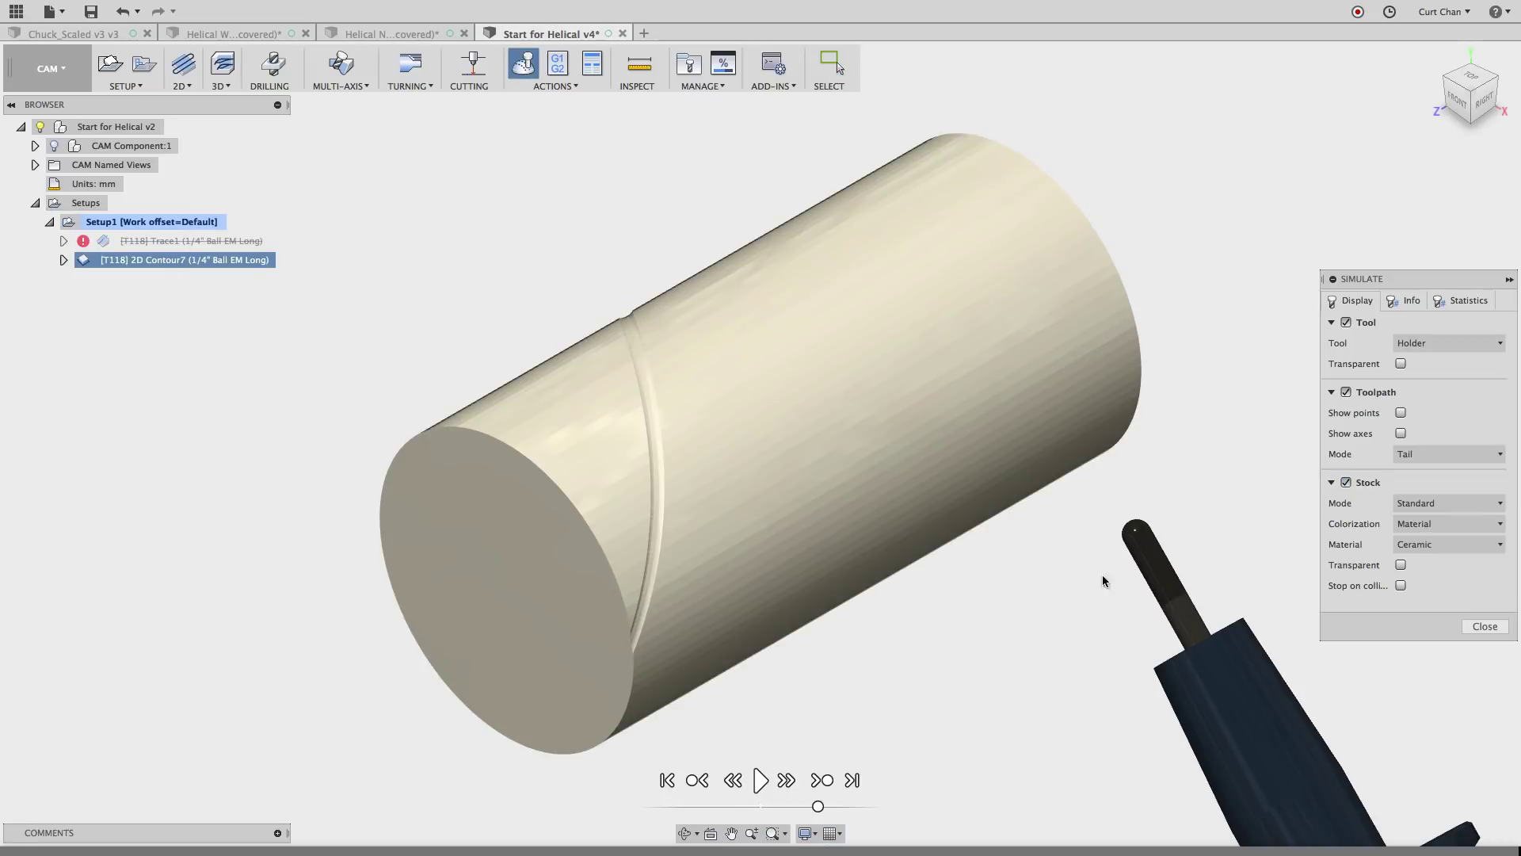
pyautogui.click(761, 781)
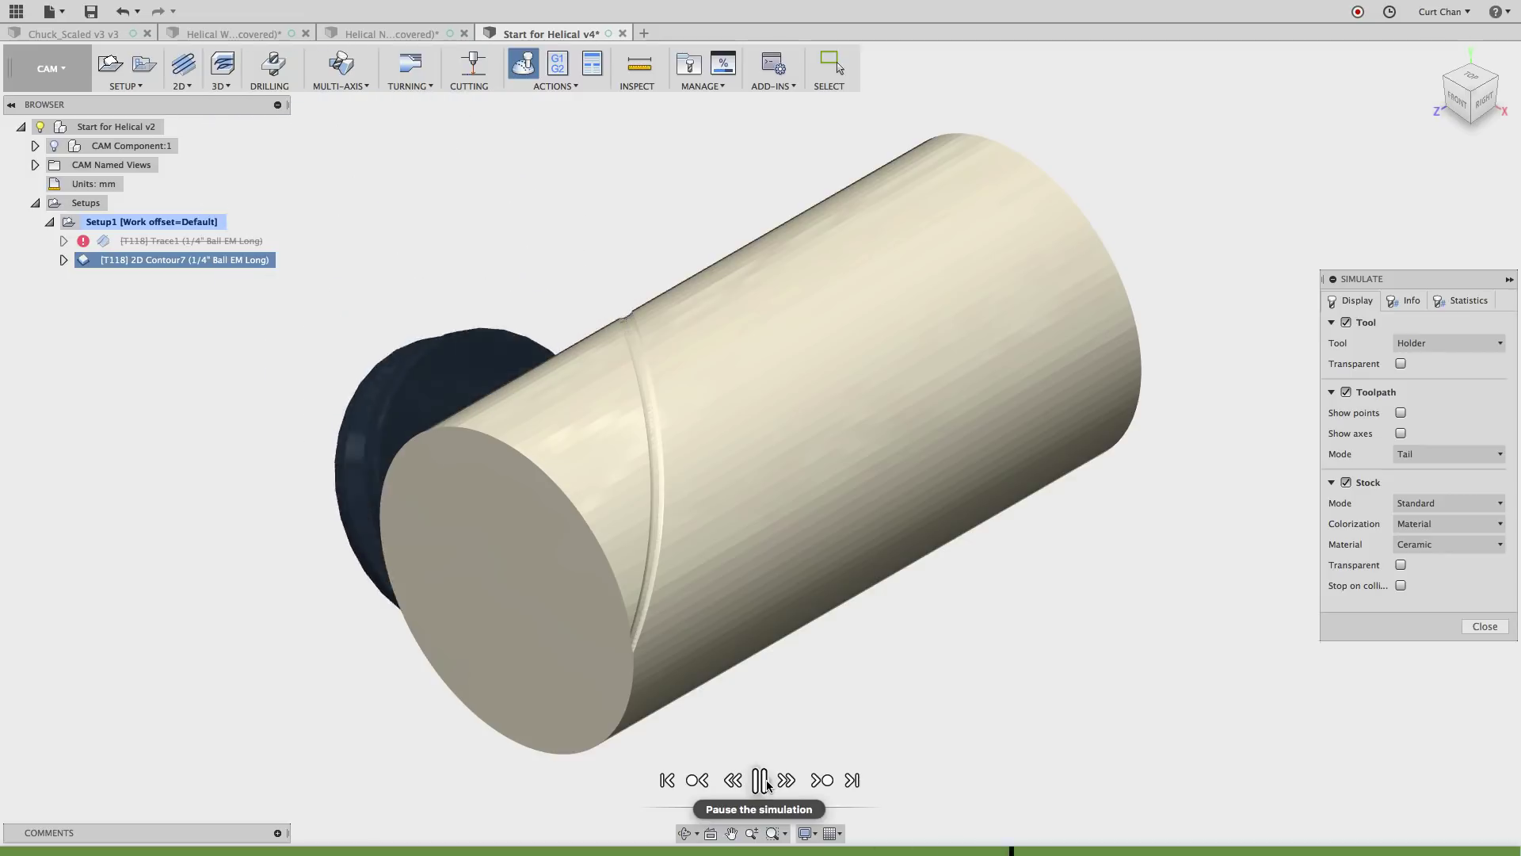
pyautogui.click(760, 781)
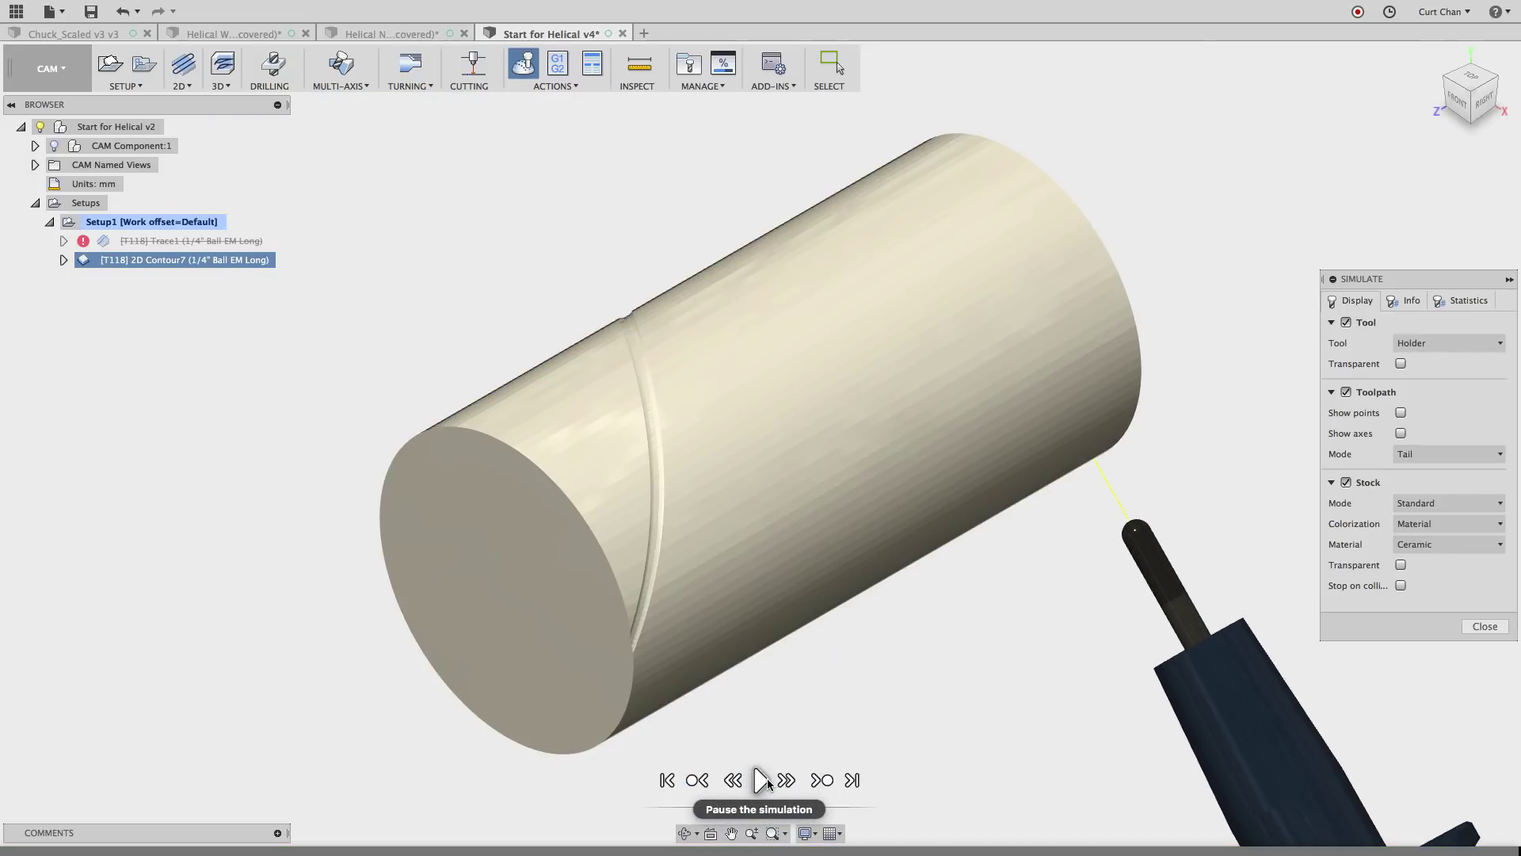
pyautogui.click(767, 782)
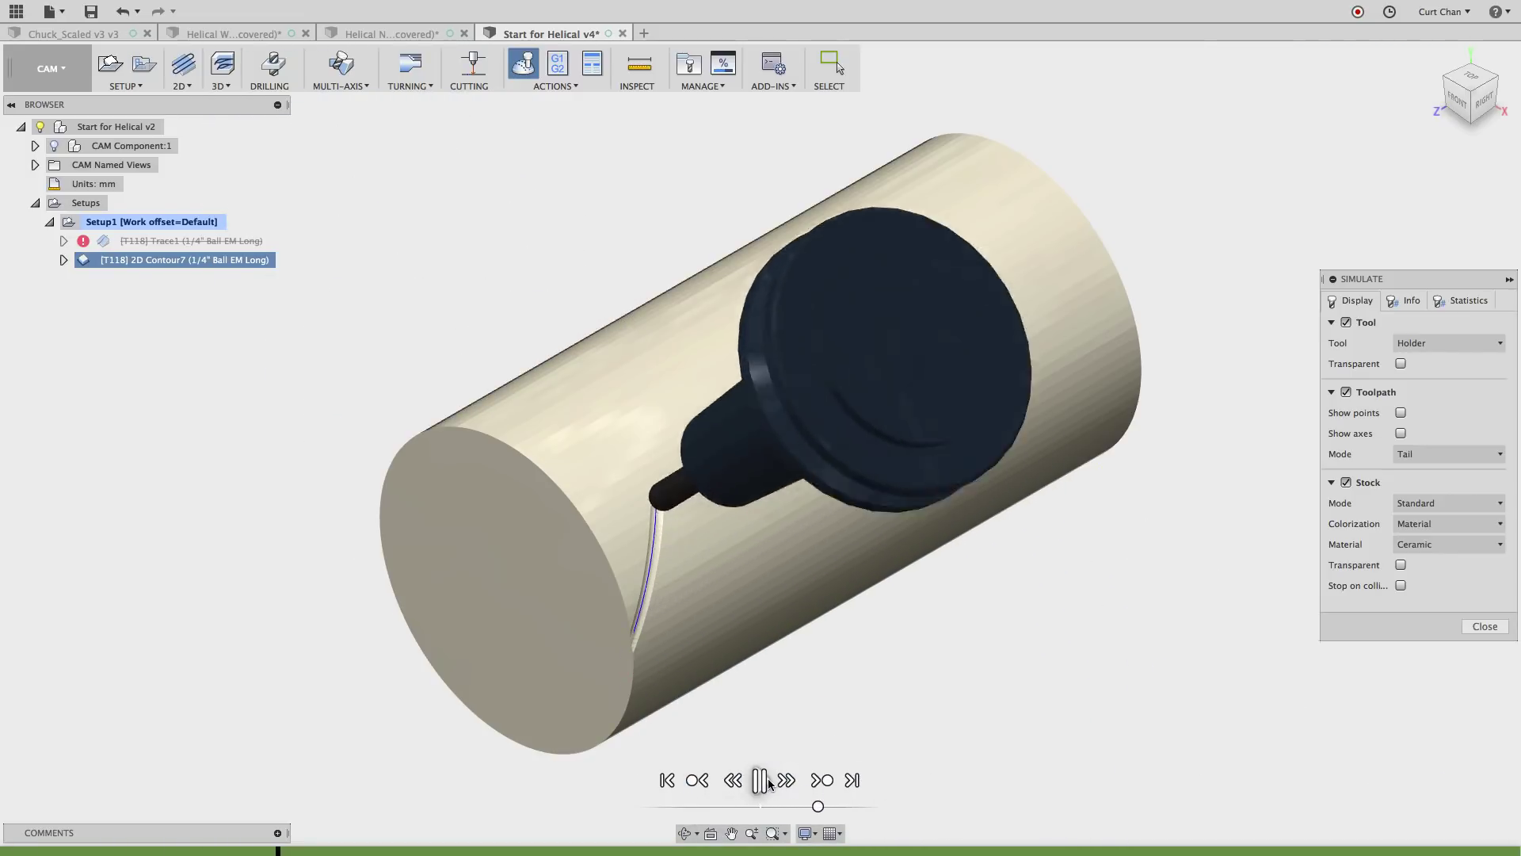